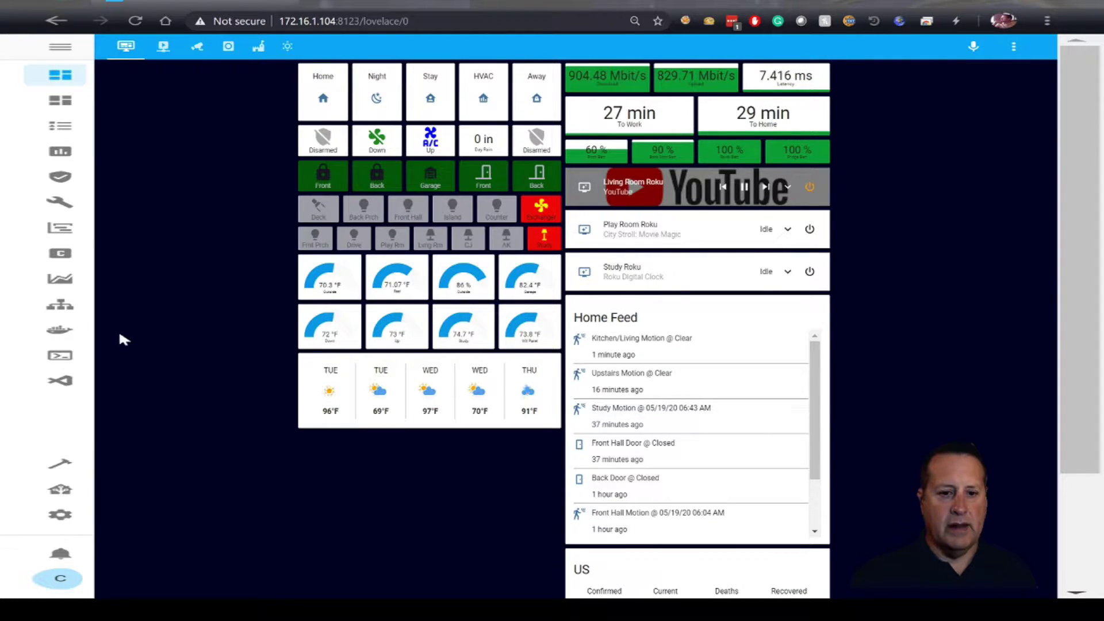
# - Go to Configuration and open the Z-Wave page listing the network nodes
pyautogui.click(54, 517)
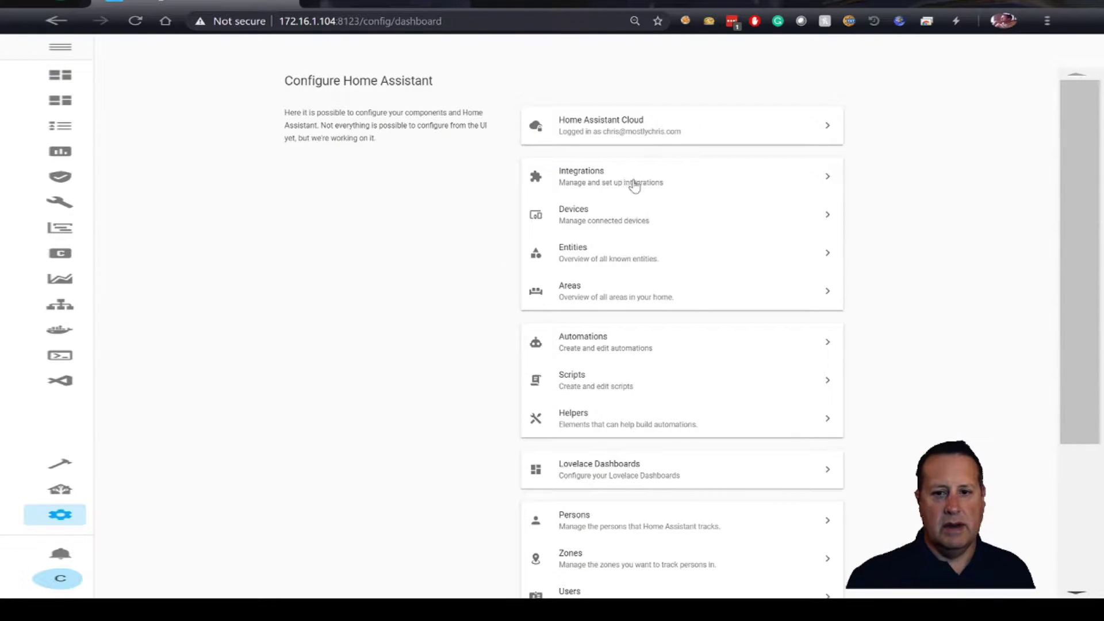
pyautogui.scroll(-4, 640, 449)
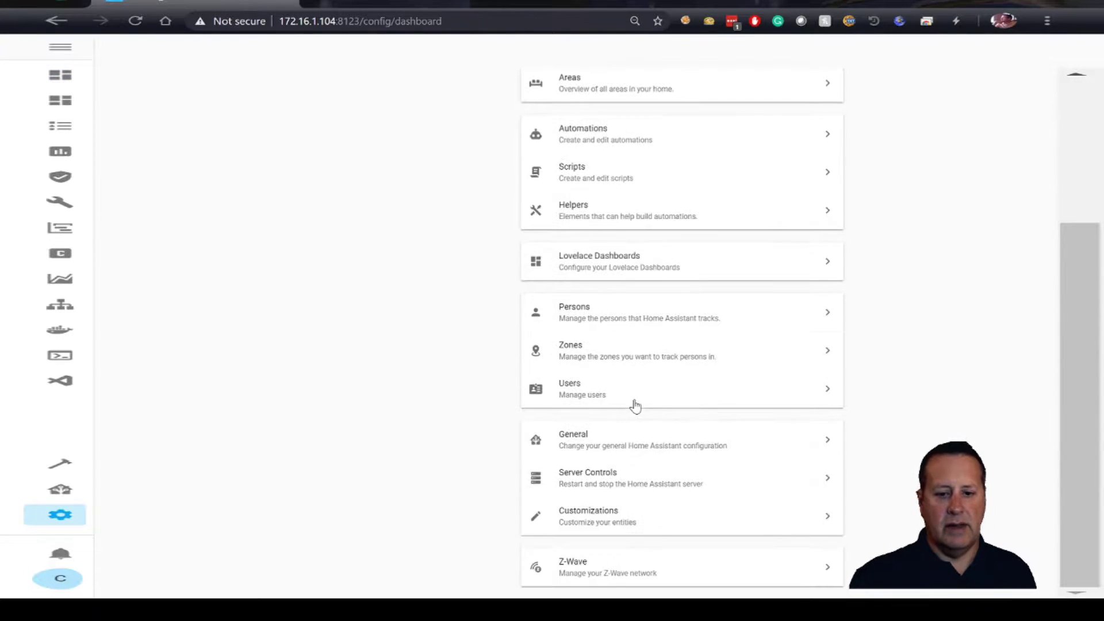
pyautogui.click(587, 576)
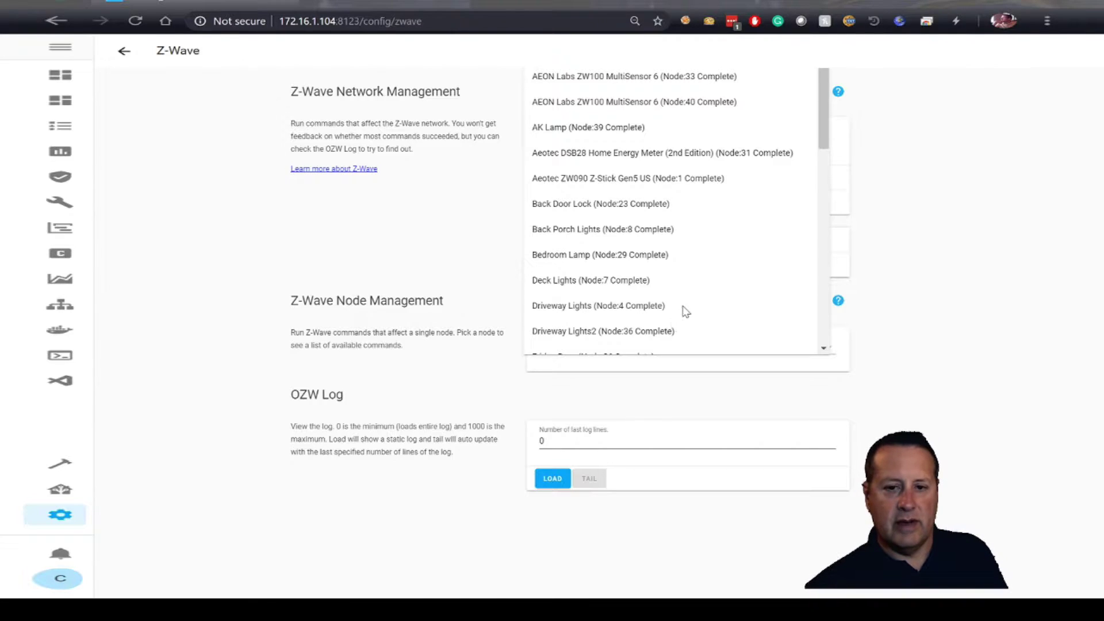
pyautogui.click(705, 361)
# - Choose AEON Labs ZW100 MultiSensor 6 (Node 40) from the Nodes list and show its details
pyautogui.click(705, 355)
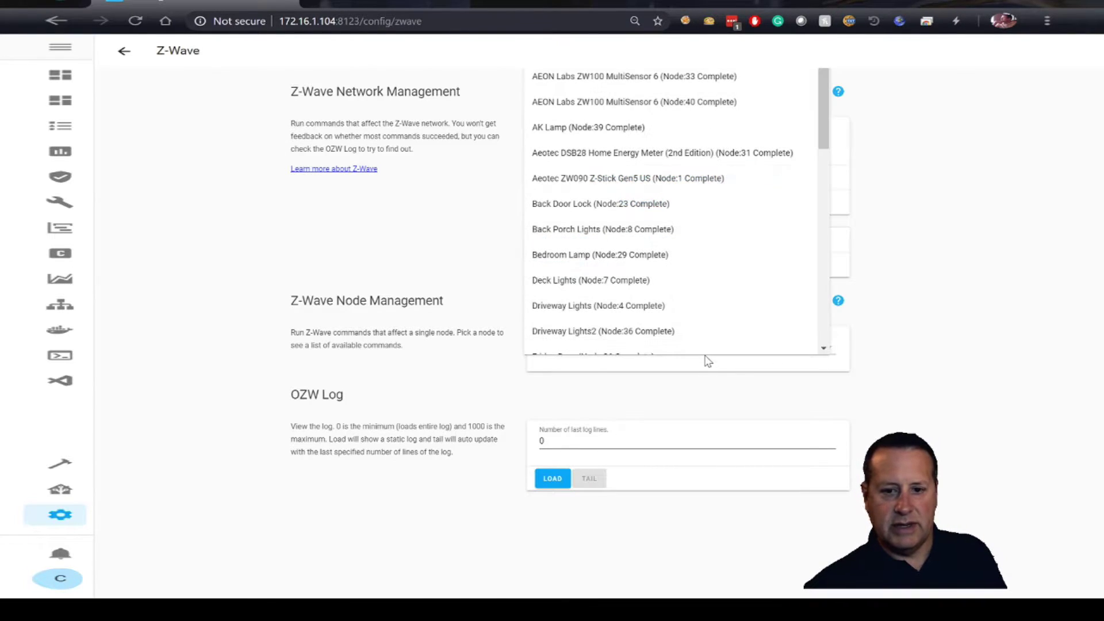
pyautogui.click(697, 102)
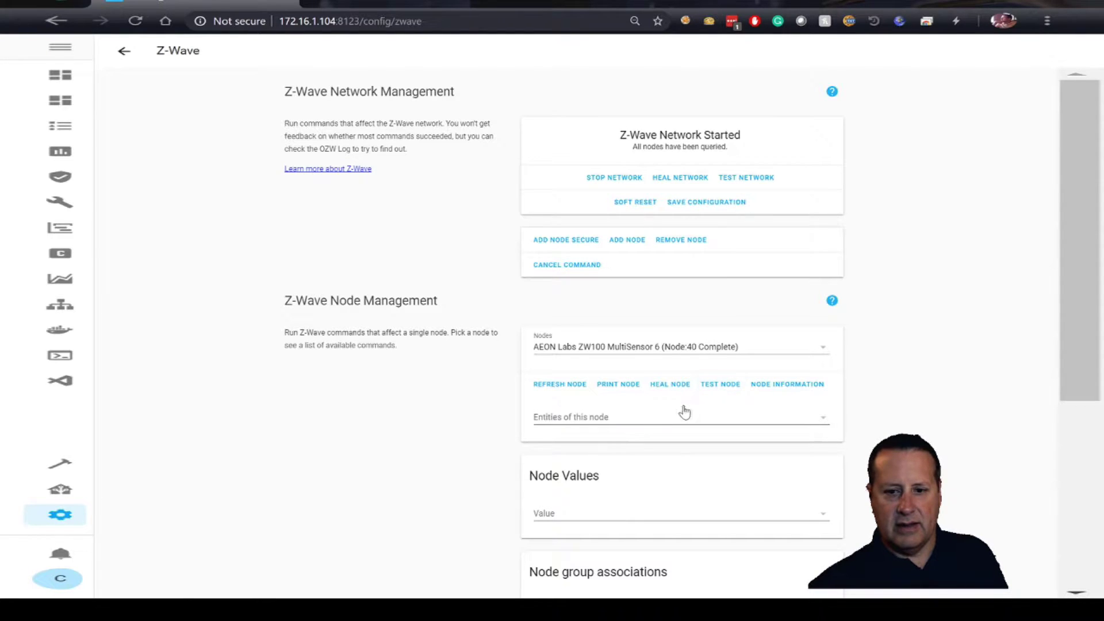
pyautogui.click(772, 386)
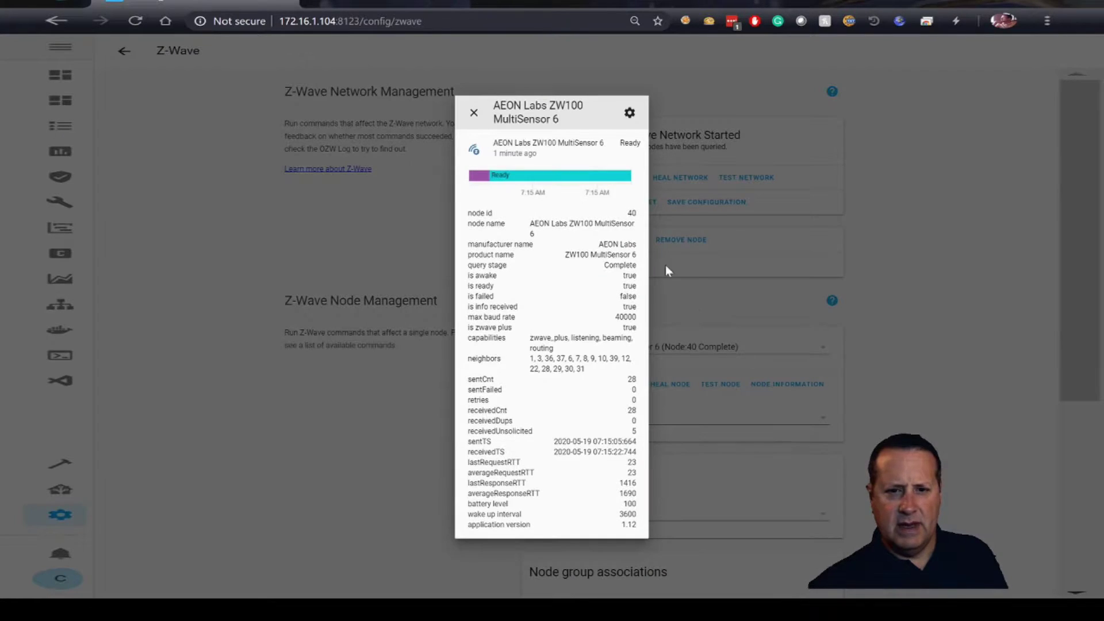
# - Change Node 40's entity ID to zwave.attic_multisensor and its name override to Attic Multisensor
pyautogui.click(630, 113)
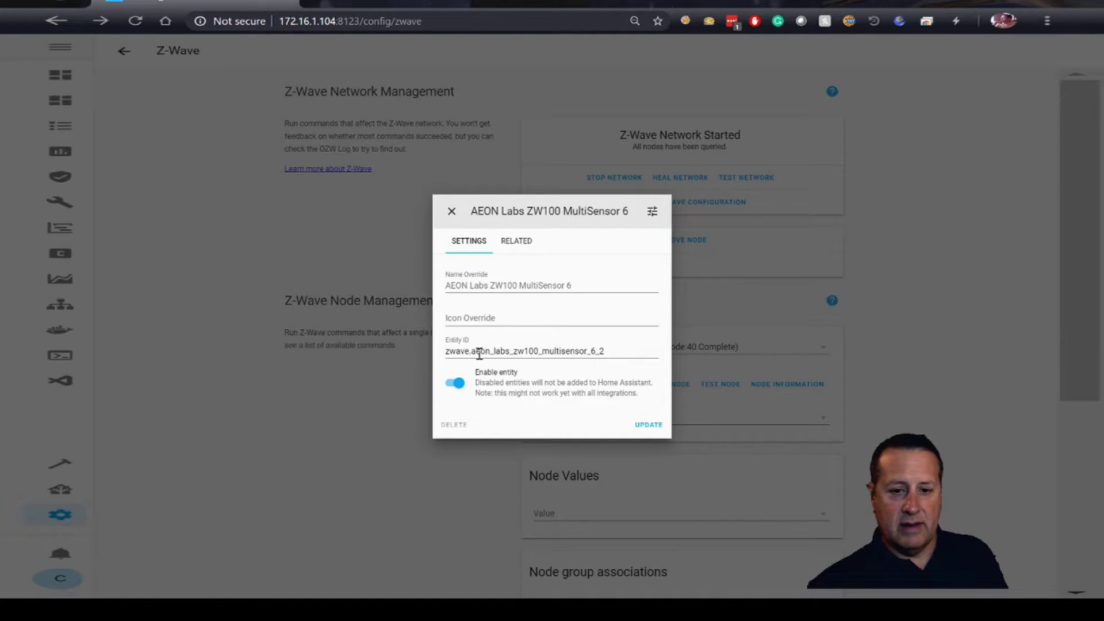
pyautogui.moveTo(476, 352); pyautogui.dragTo(622, 347)
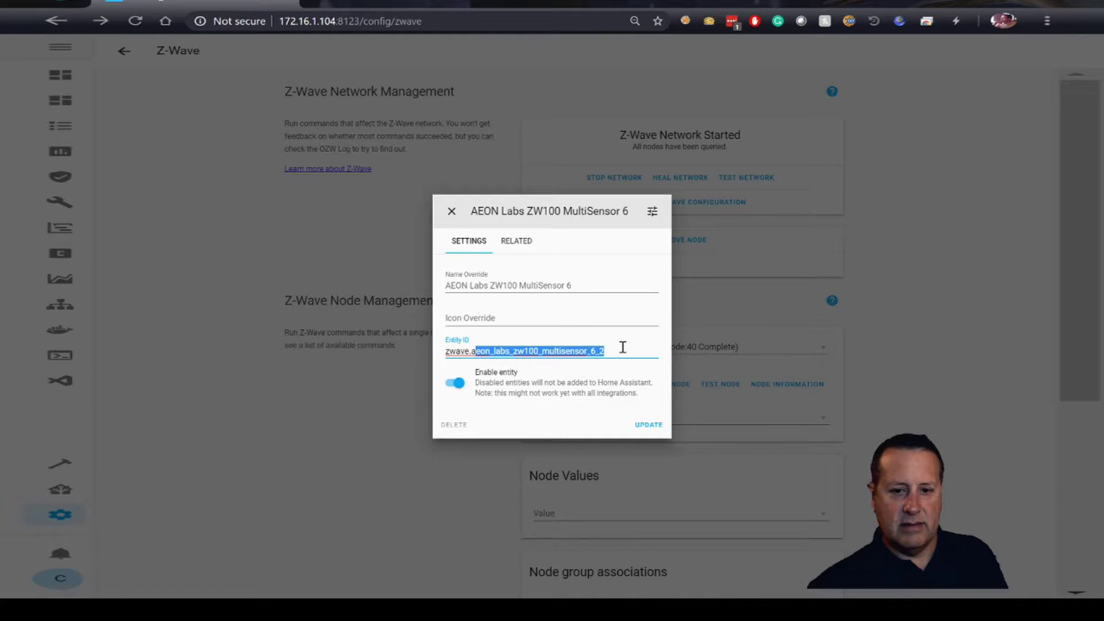
pyautogui.press('BackSpace')
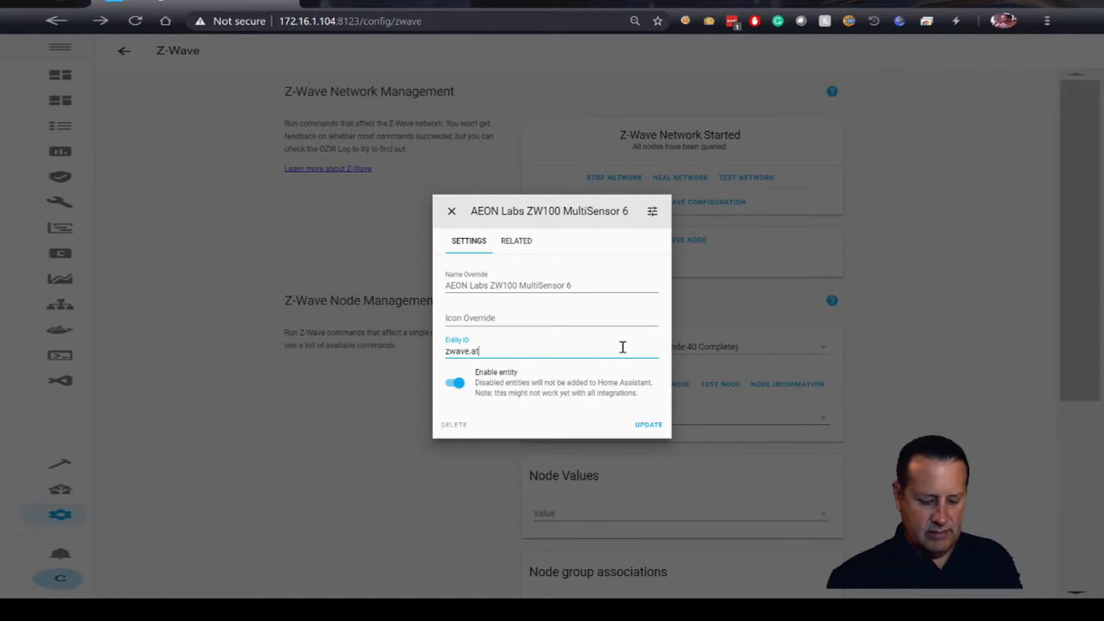
pyautogui.write('ttic_multisensor')
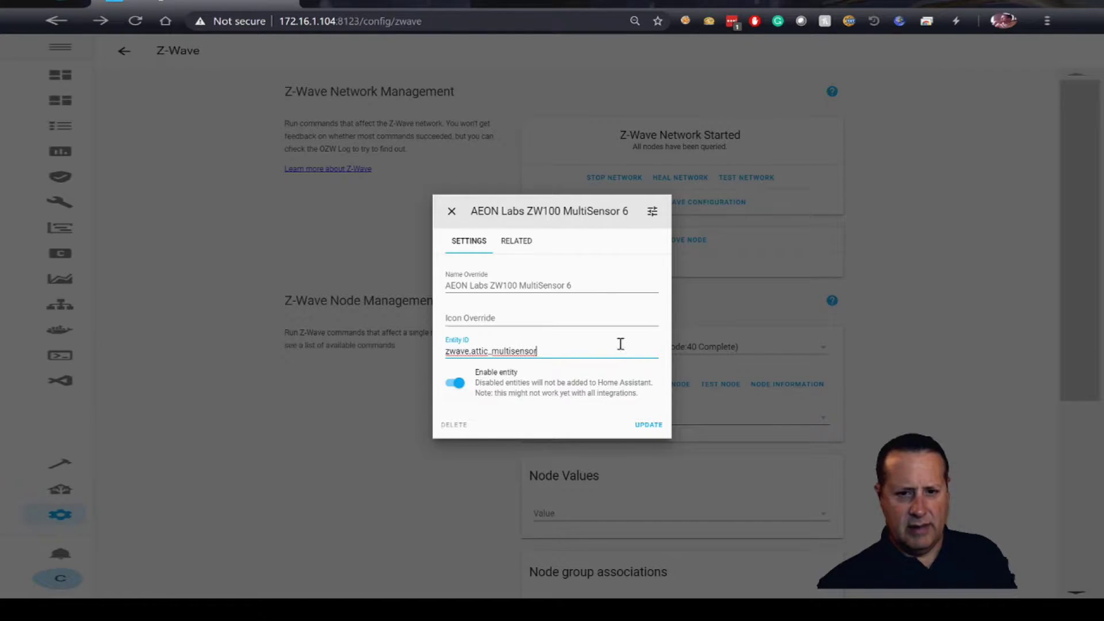
pyautogui.click(558, 294)
pyautogui.write('A')
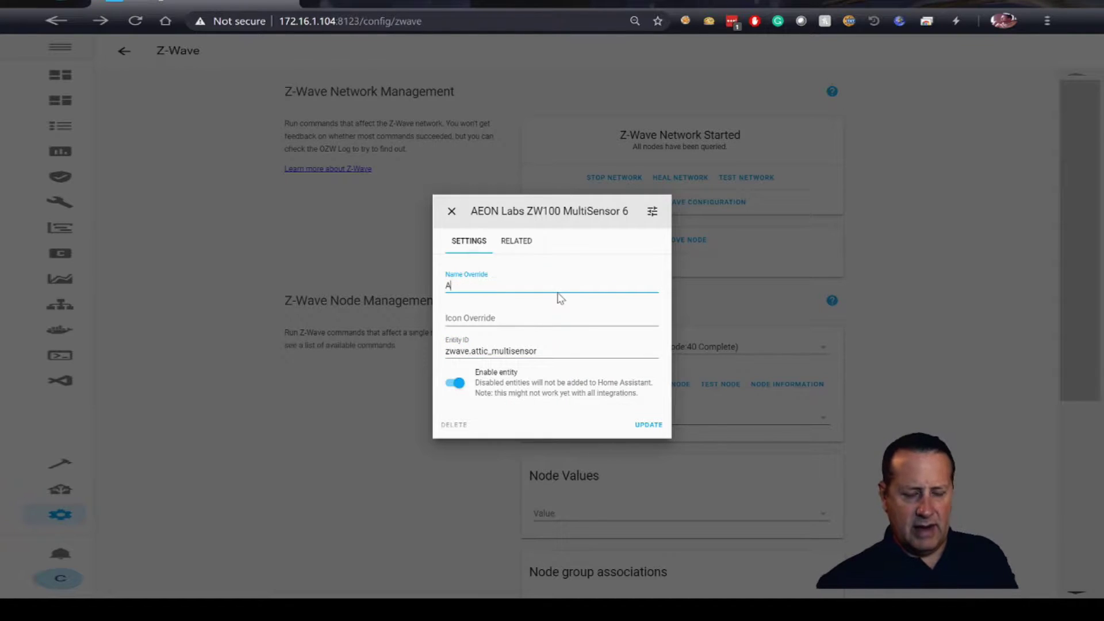
pyautogui.write('ttic Multisensor')
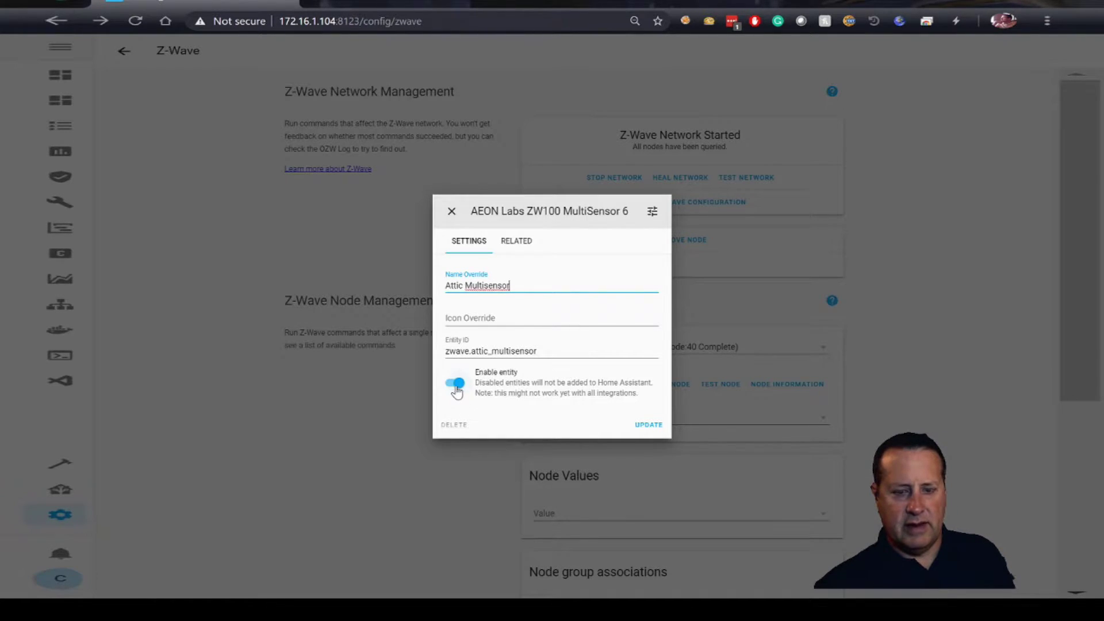
pyautogui.click(643, 427)
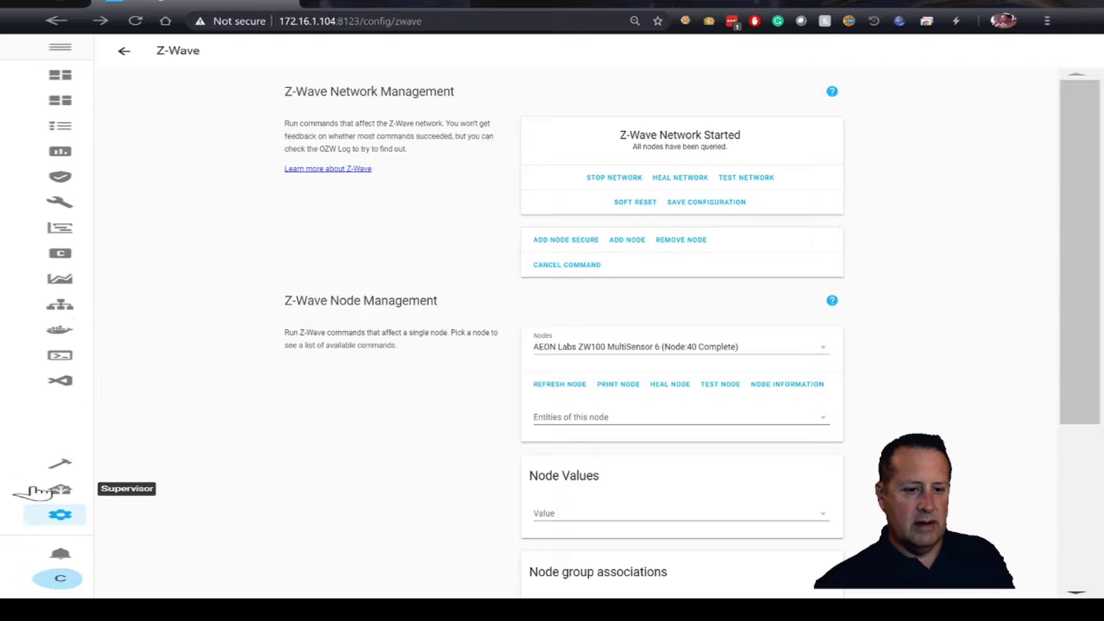
# - Filter the Developer Tools entity states by 'attic' to check zwave.attic_multisensor
pyautogui.click(62, 463)
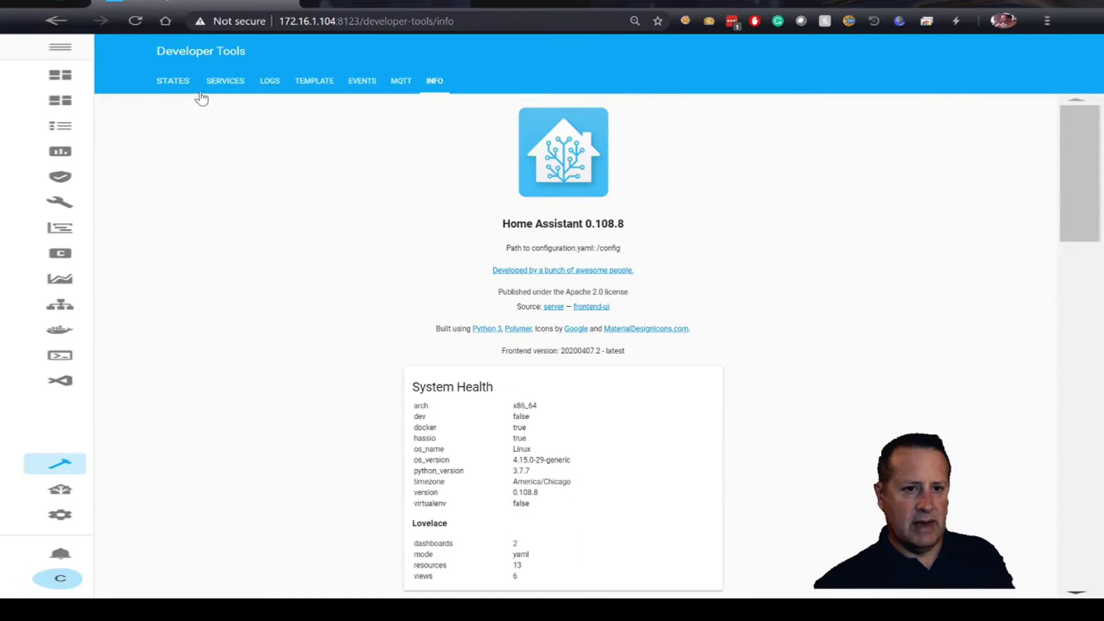
pyautogui.click(172, 82)
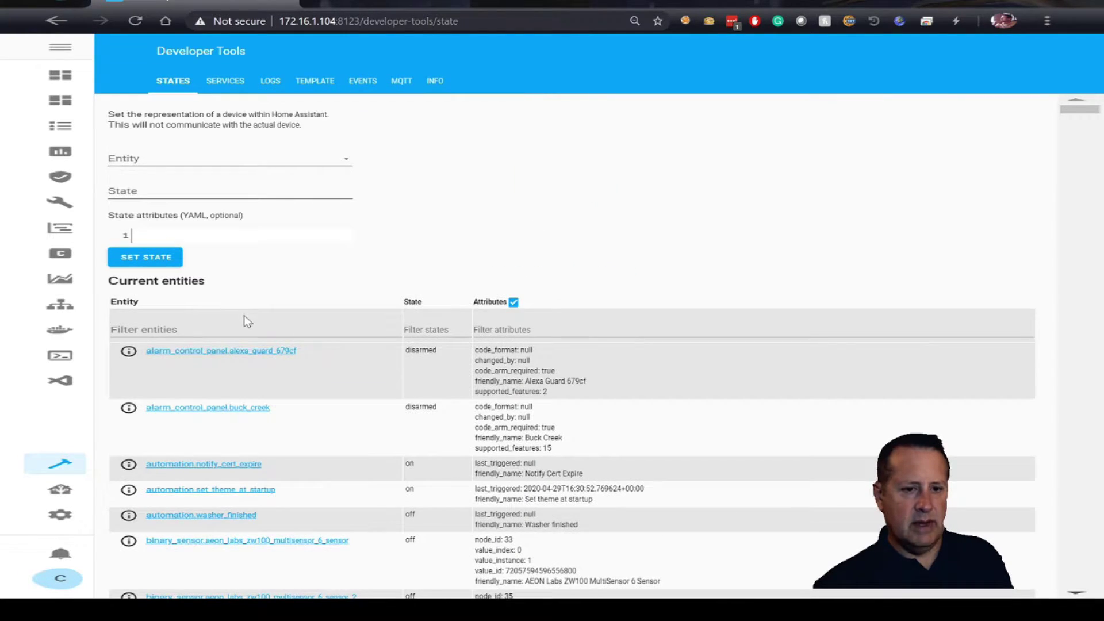
pyautogui.click(245, 329)
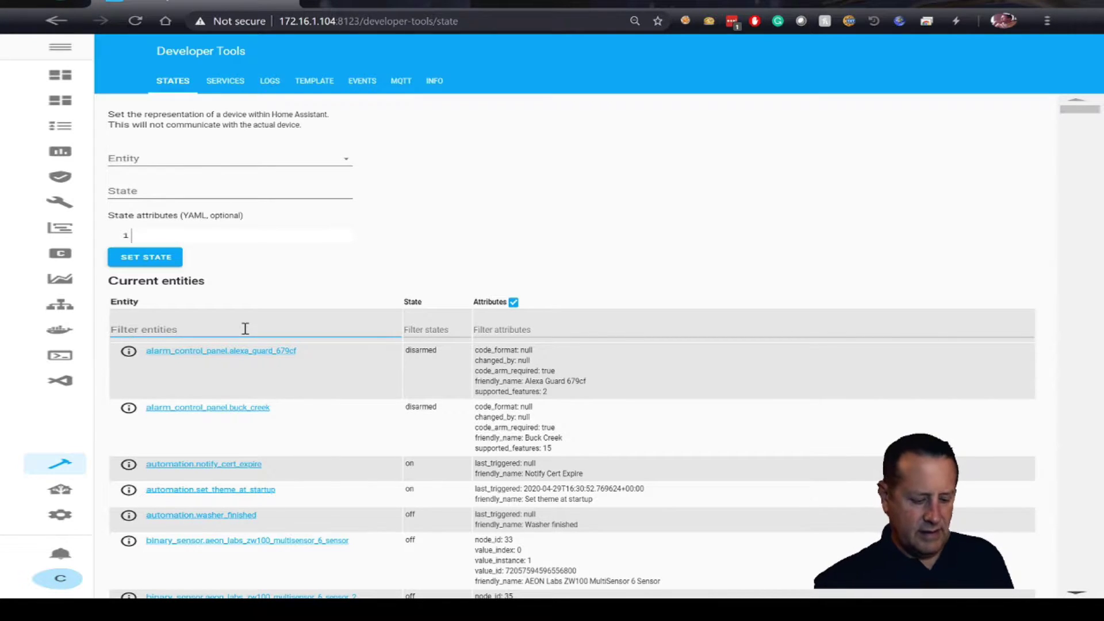
pyautogui.write('attic')
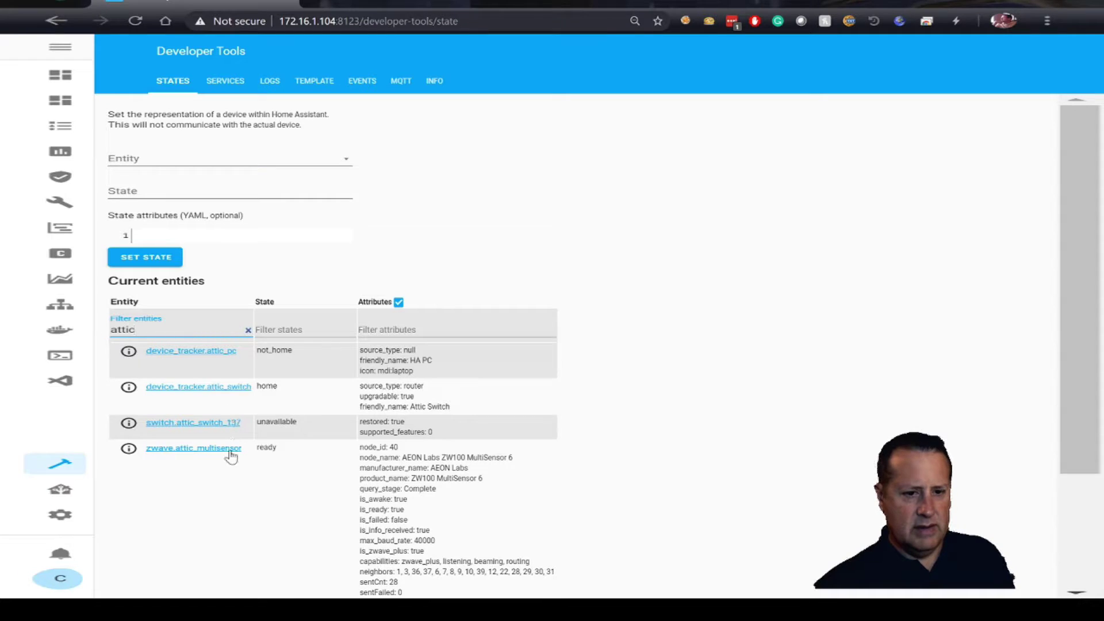
pyautogui.scroll(-3, 229, 460)
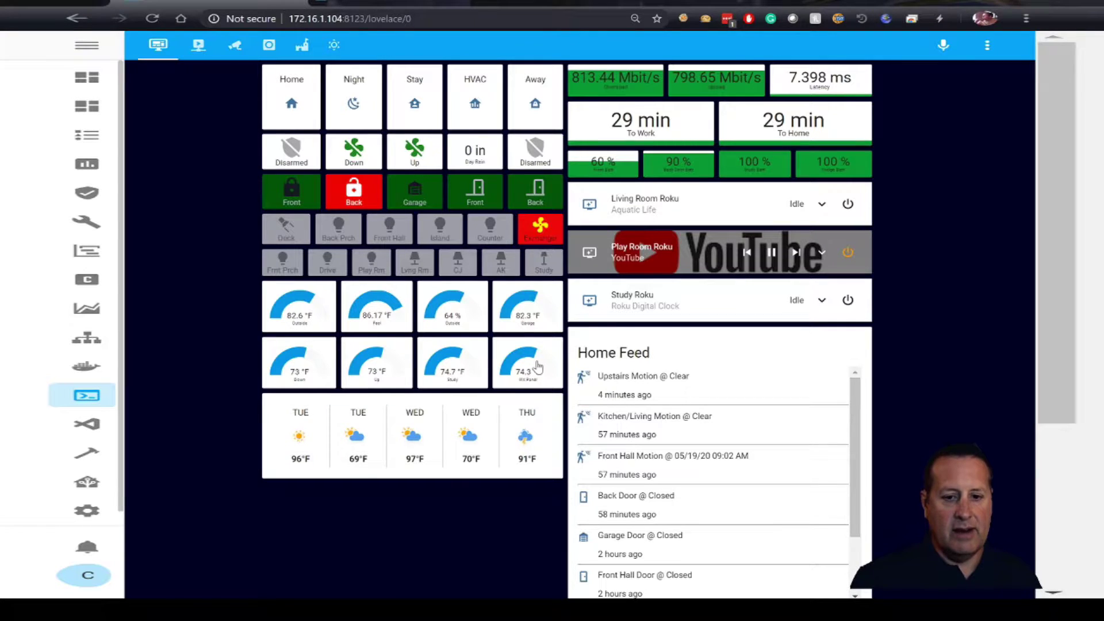
# - Switch to the core_ssh terminal with dashboard.yaml open in nano
pyautogui.click(353, 4)
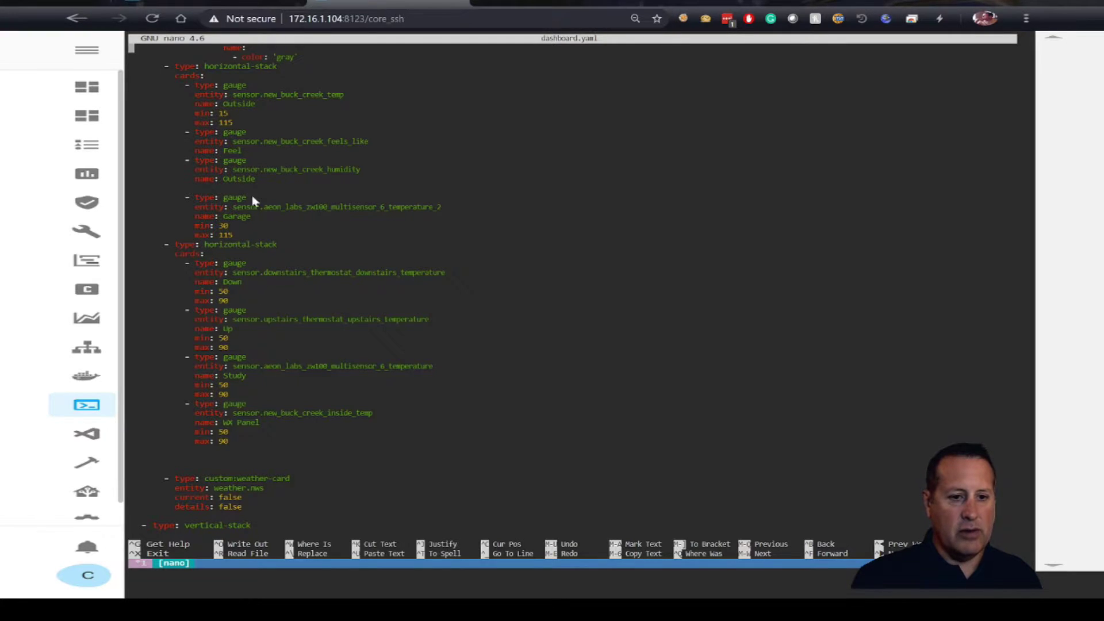
# - Below the WX Panel card's max: 90 line, start a new '- type: gauge' entry
pyautogui.click(258, 6)
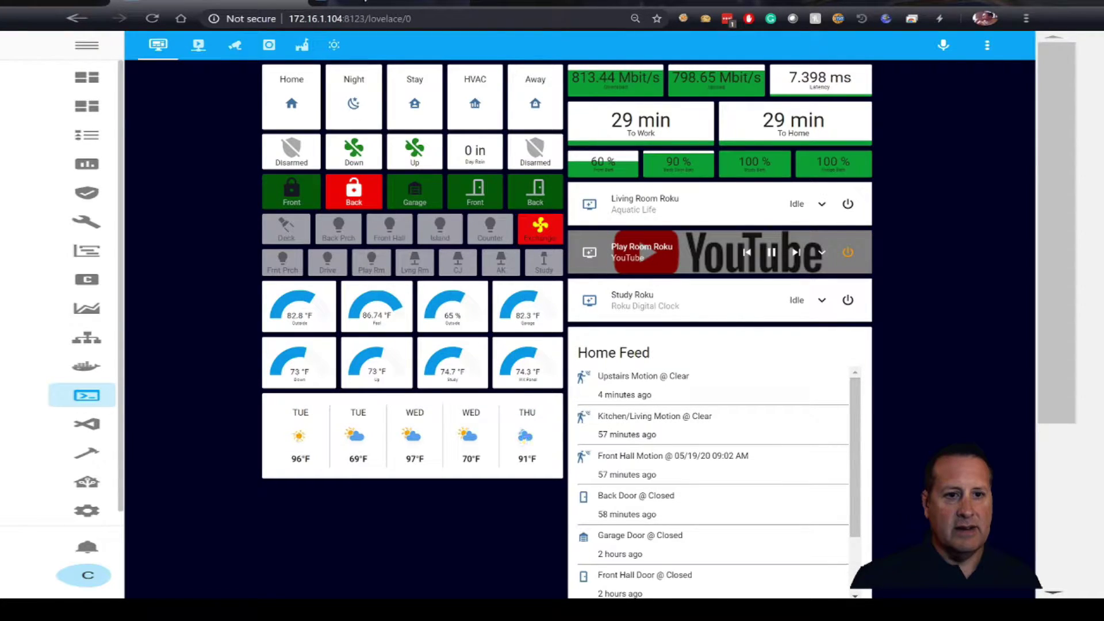
pyautogui.click(364, 3)
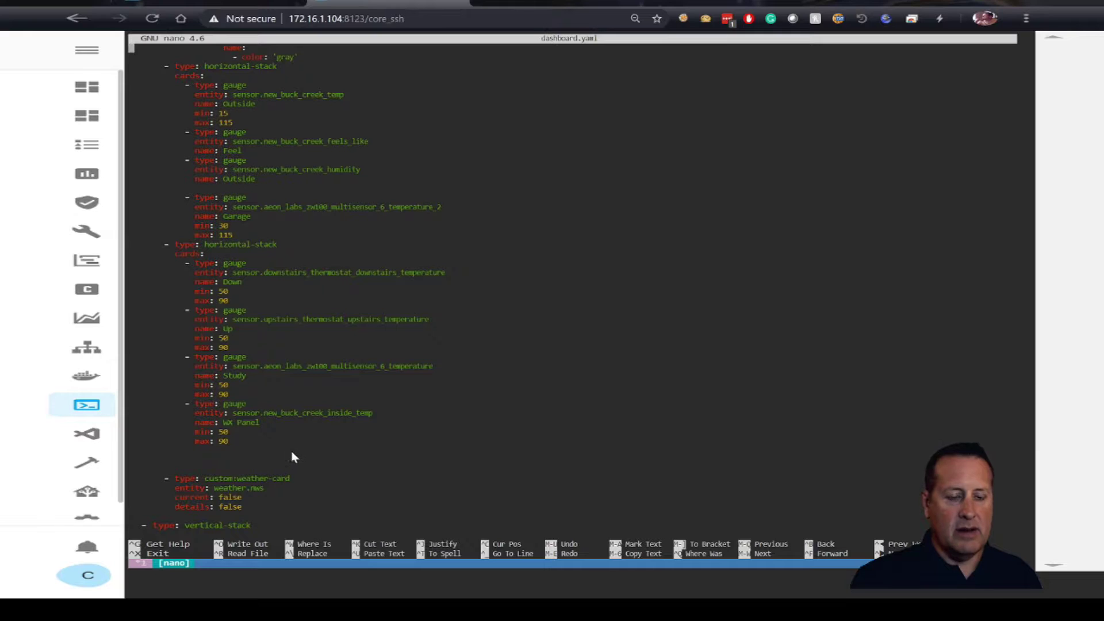
pyautogui.press('Down')
pyautogui.press('Down')
pyautogui.press('Down')
pyautogui.press('Down')
pyautogui.press('Down')
pyautogui.press('Down')
pyautogui.press('Down')
pyautogui.press('Down')
pyautogui.press('Down')
pyautogui.press('Down')
pyautogui.press('Down')
pyautogui.press('Down')
pyautogui.press('Down')
pyautogui.press('Down')
pyautogui.press('Down')
pyautogui.press('Down')
pyautogui.press('Down')
pyautogui.press('Down')
pyautogui.press('Down')
pyautogui.press('Down')
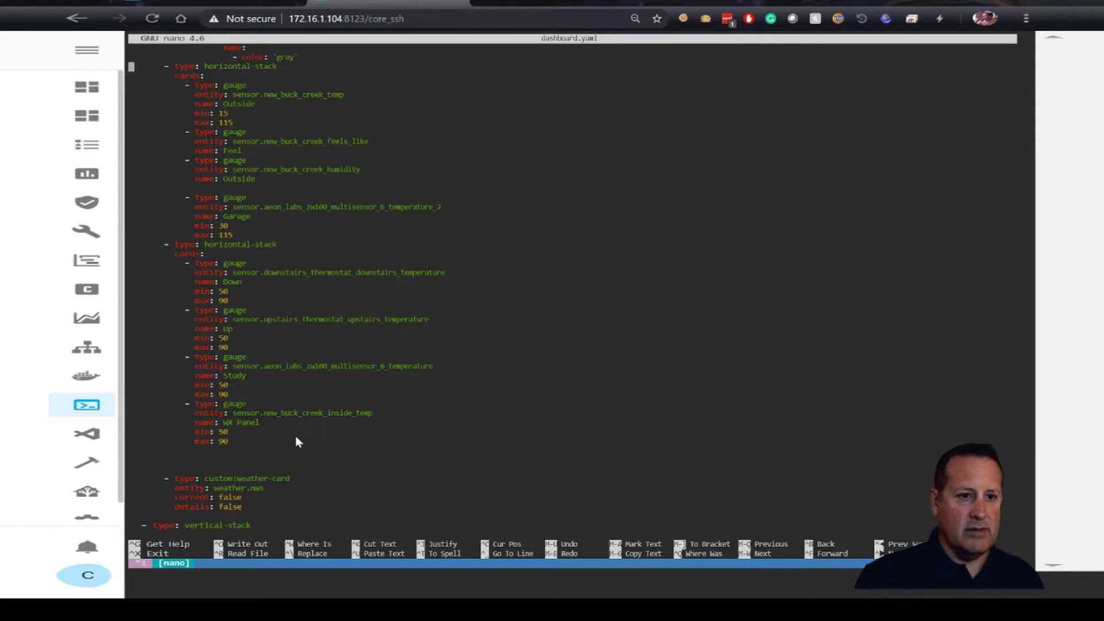
pyautogui.press('Down')
pyautogui.press('Down')
pyautogui.press('Down')
pyautogui.press('Down')
pyautogui.press('Down')
pyautogui.press('Down')
pyautogui.press('Down')
pyautogui.press('Down')
pyautogui.press('Down')
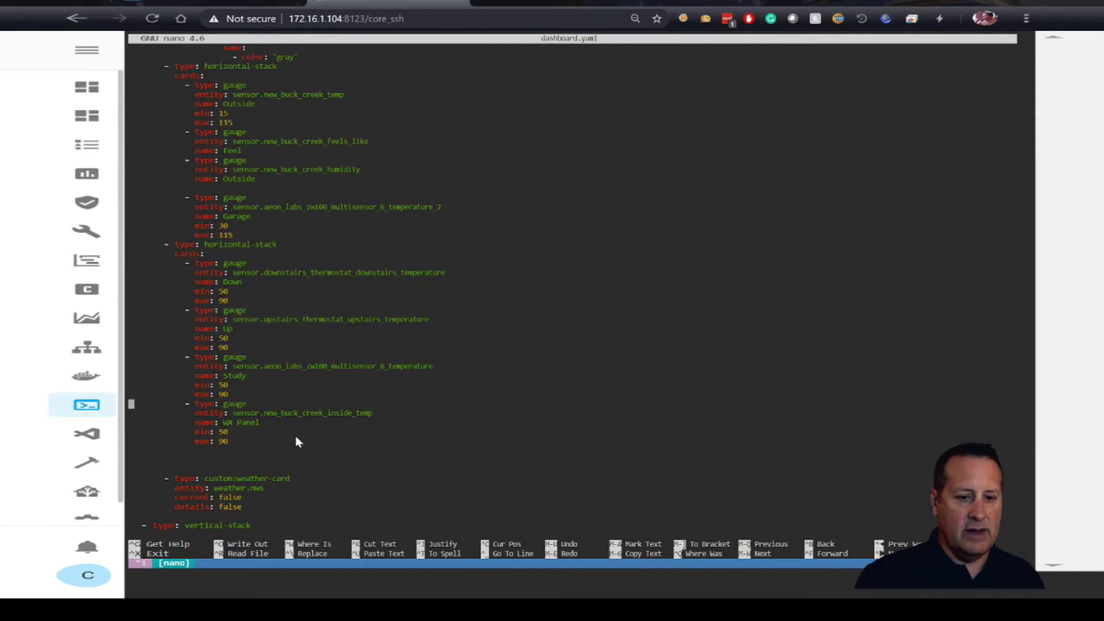
pyautogui.press('Right')
pyautogui.press('Right')
pyautogui.press('Right')
pyautogui.press('Right')
pyautogui.press('Right')
pyautogui.press('Right')
pyautogui.press('Right')
pyautogui.press('Right')
pyautogui.press('Right')
pyautogui.press('Right')
pyautogui.press('Right')
pyautogui.press('Right')
pyautogui.press('Right')
pyautogui.press('Right')
pyautogui.press('Right')
pyautogui.press('Right')
pyautogui.press('Right')
pyautogui.press('Right')
pyautogui.press('Right')
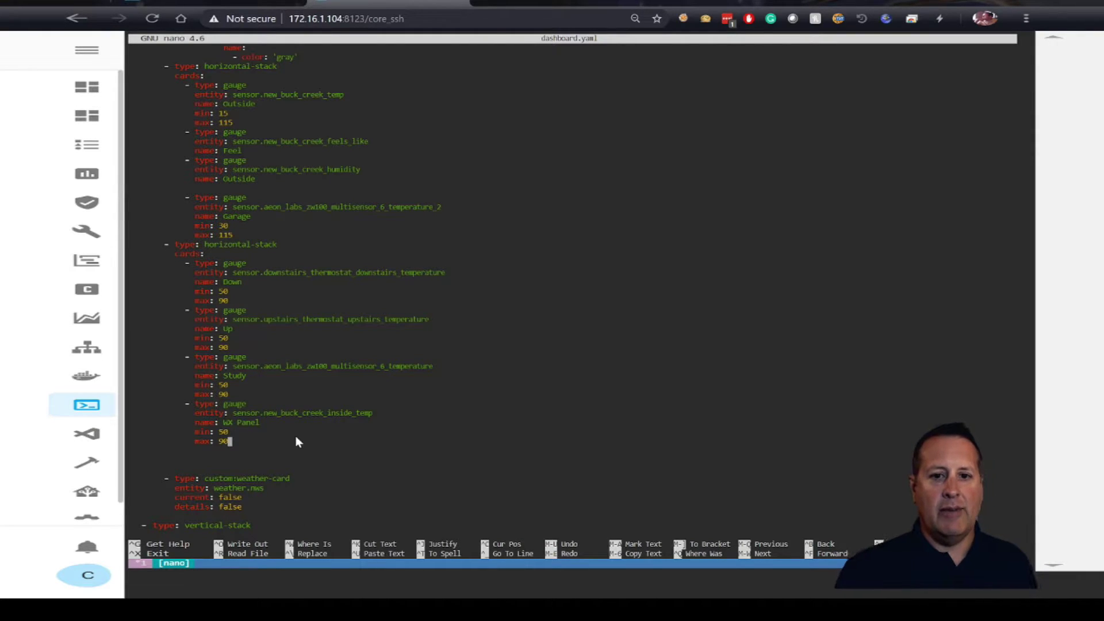
pyautogui.press('Return')
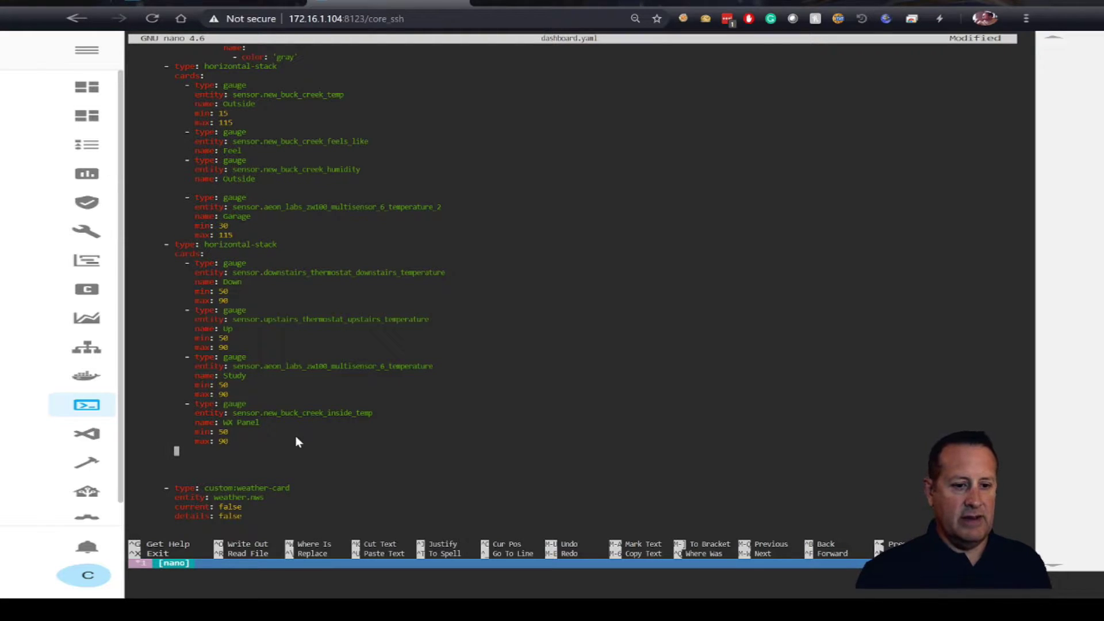
pyautogui.write('-')
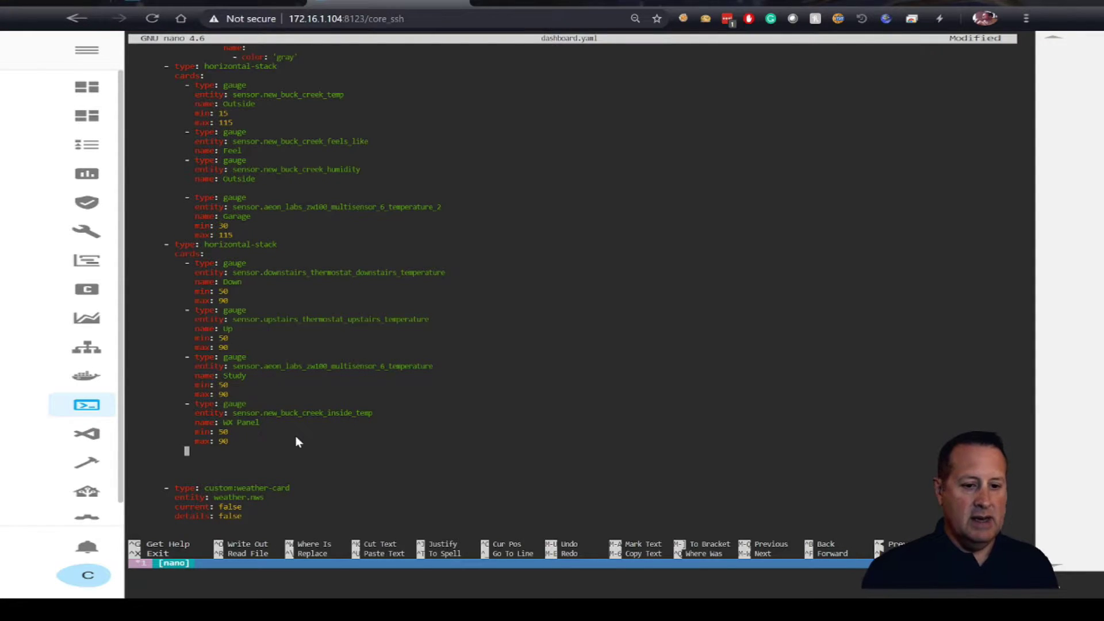
pyautogui.press('BackSpace')
pyautogui.press('BackSpace')
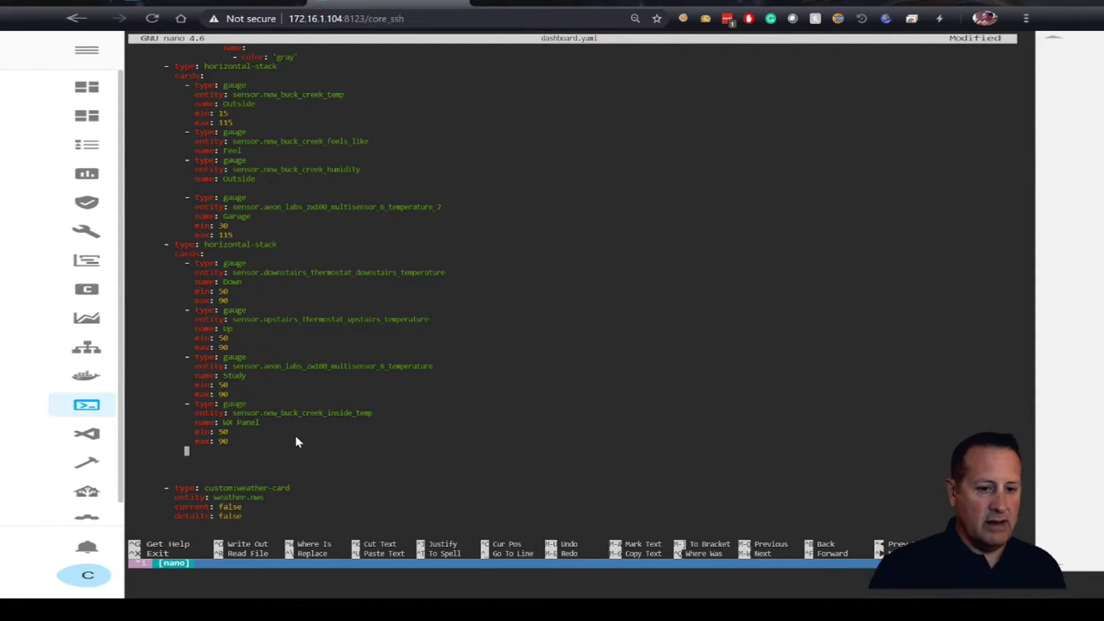
pyautogui.write('-')
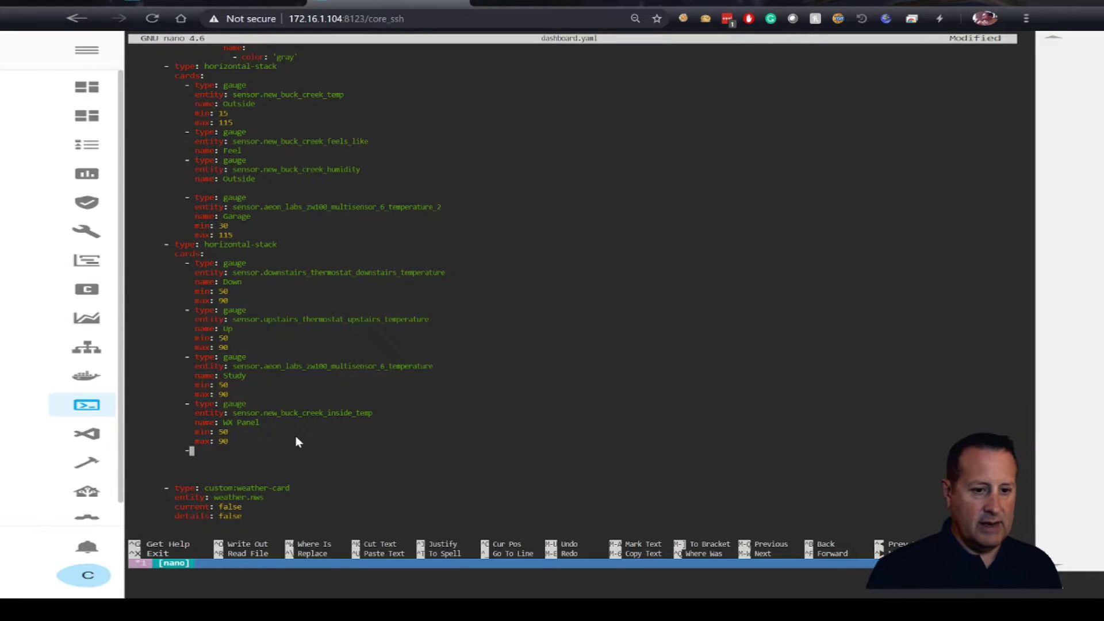
pyautogui.write(' type')
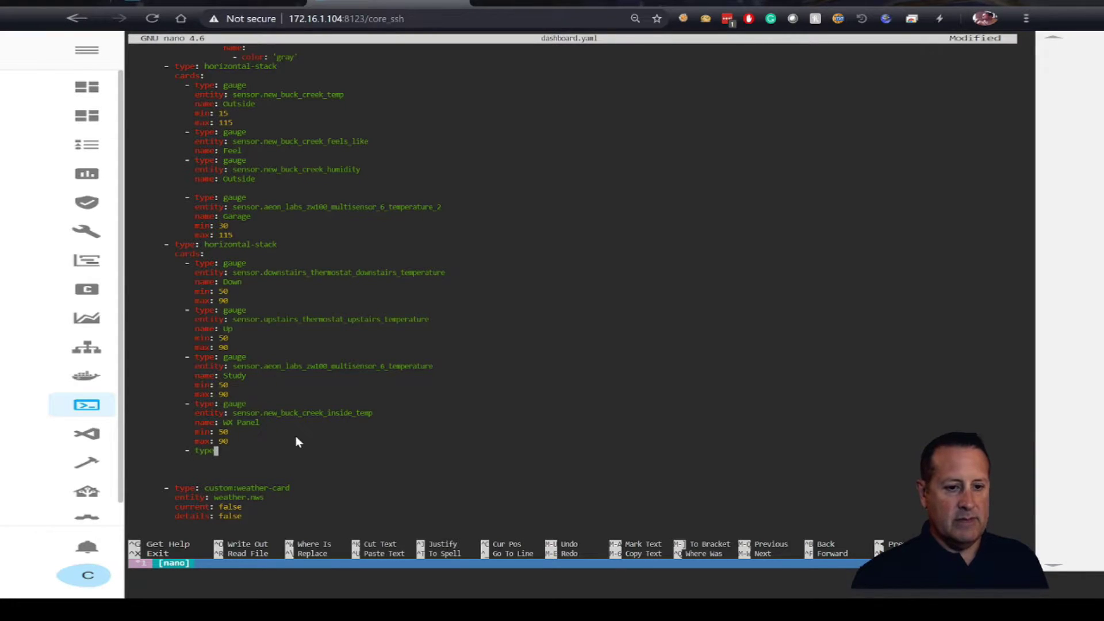
pyautogui.write(': ga')
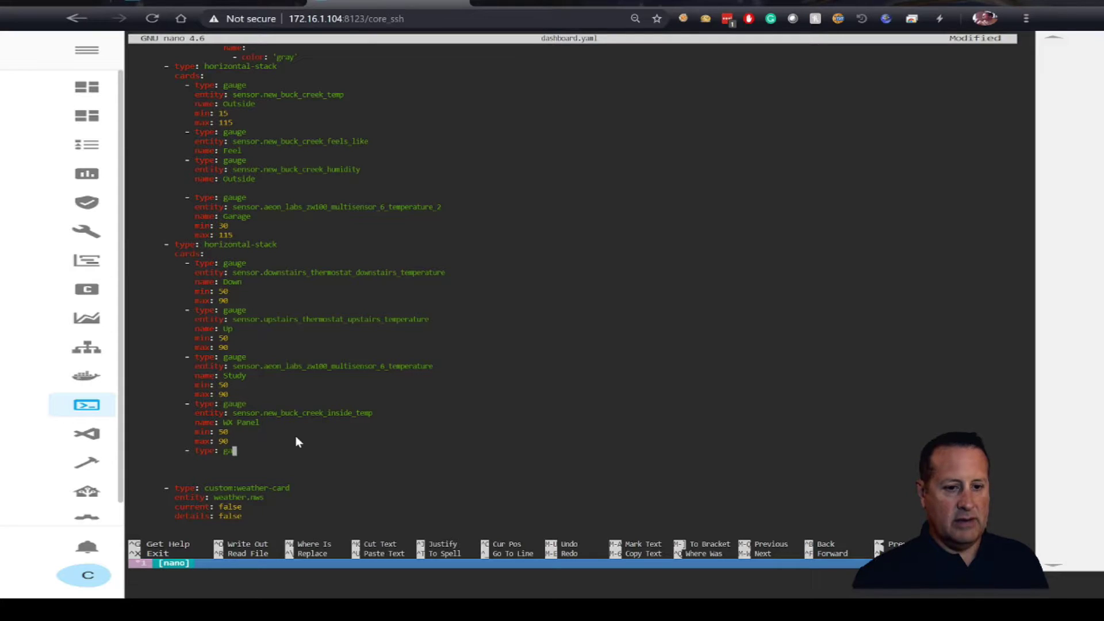
pyautogui.write('uge')
pyautogui.press('Return')
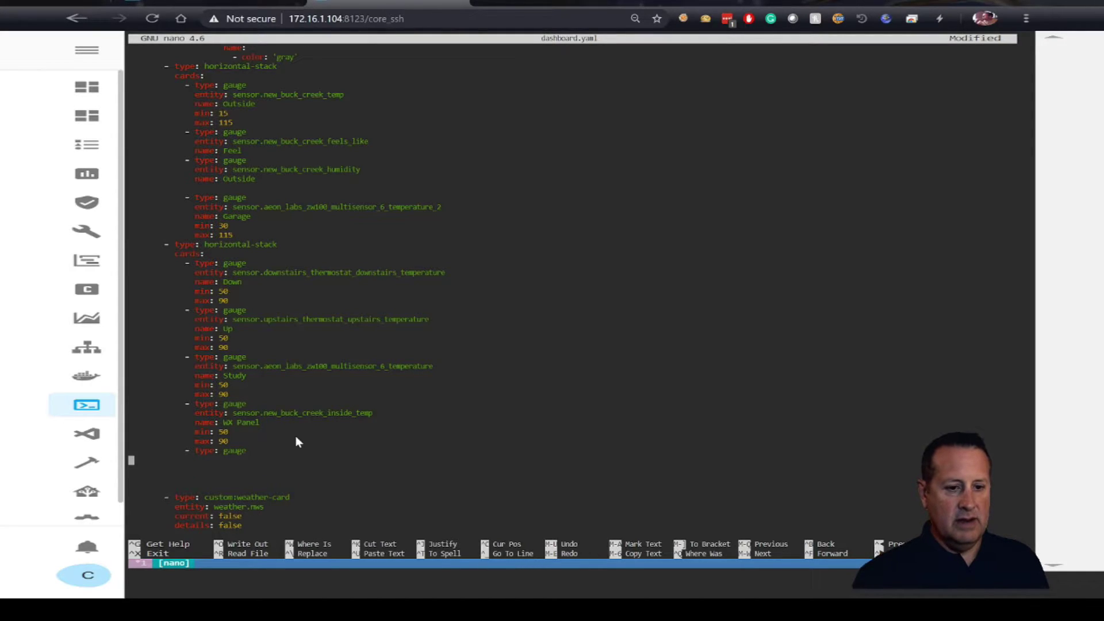
# - Give the gauge entity sensor.attic_multisensor, name Attic, min 20, max 120, and save the file
pyautogui.write('en')
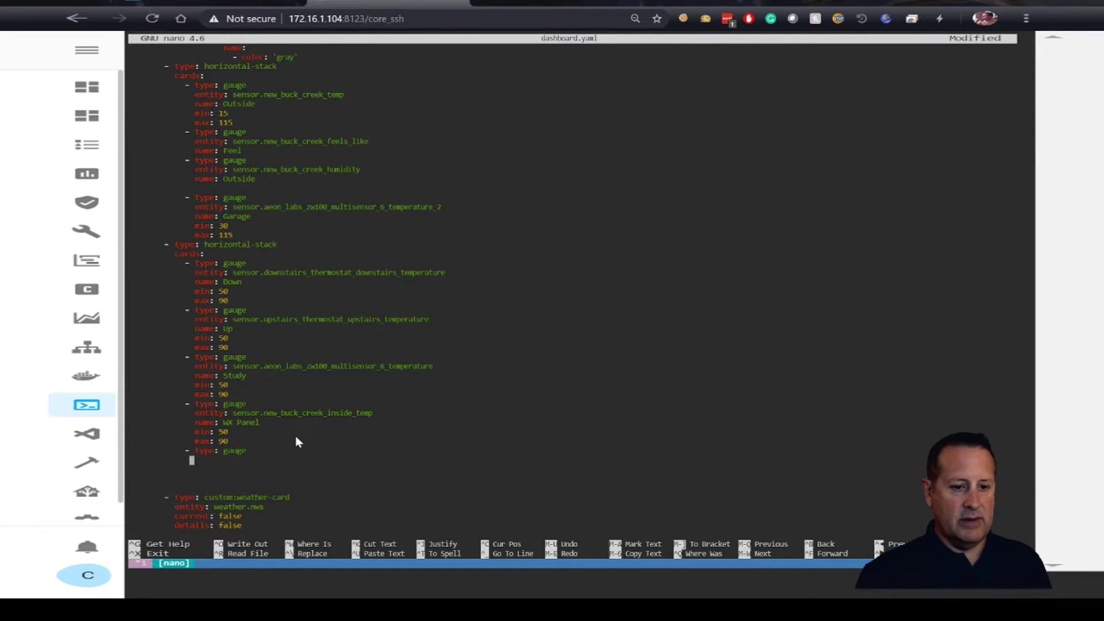
pyautogui.write('tity: ')
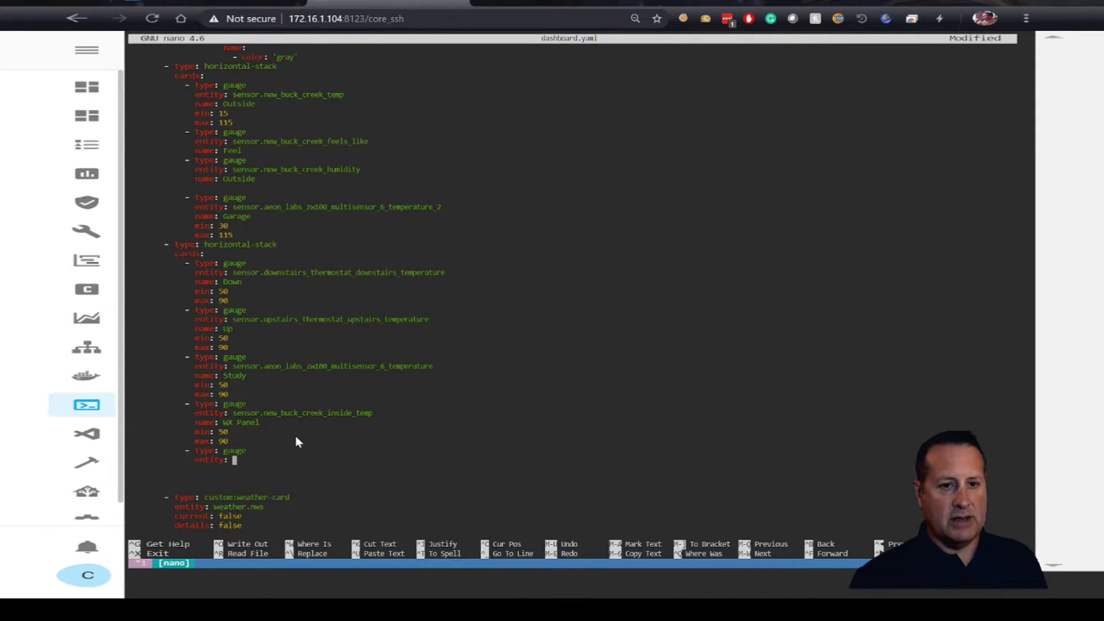
pyautogui.write('att')
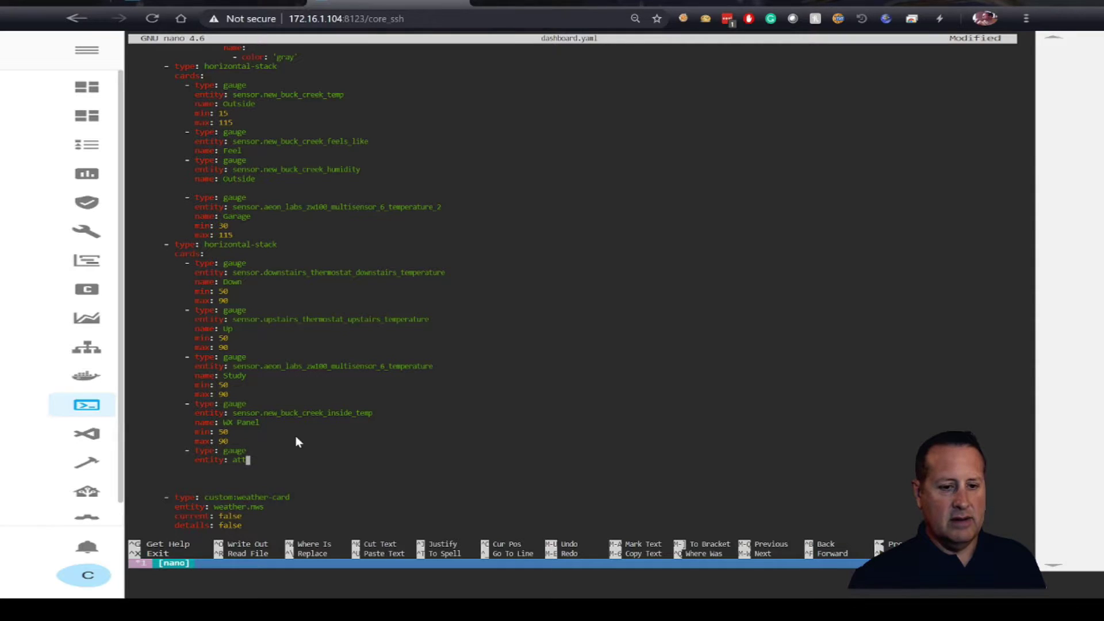
pyautogui.write('ic')
pyautogui.press('BackSpace')
pyautogui.press('BackSpace')
pyautogui.press('BackSpace')
pyautogui.press('BackSpace')
pyautogui.press('BackSpace')
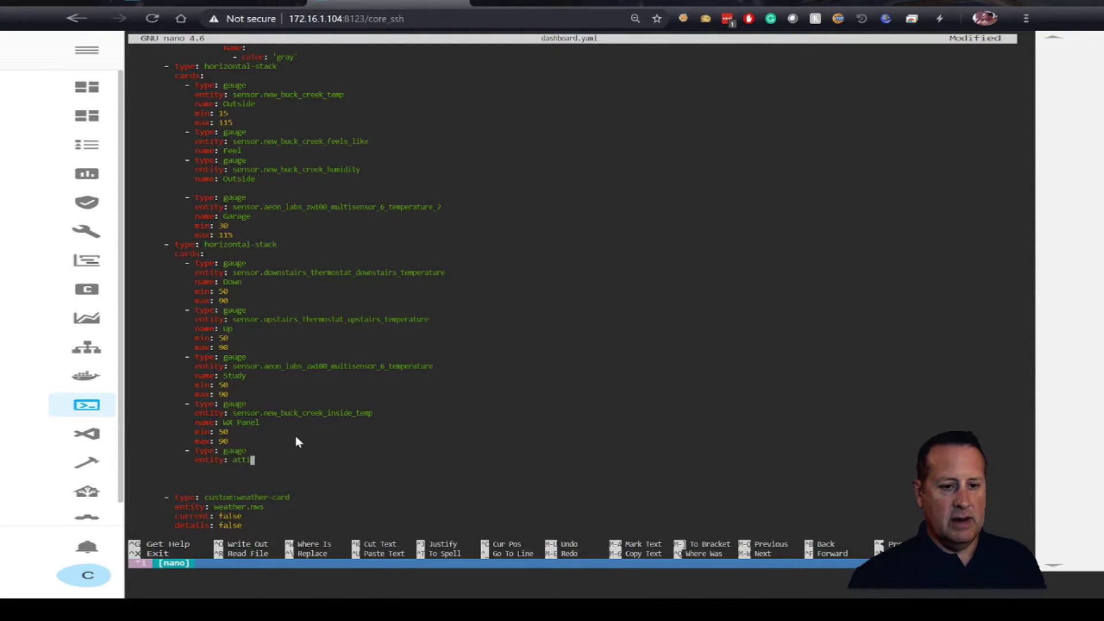
pyautogui.write('sensor')
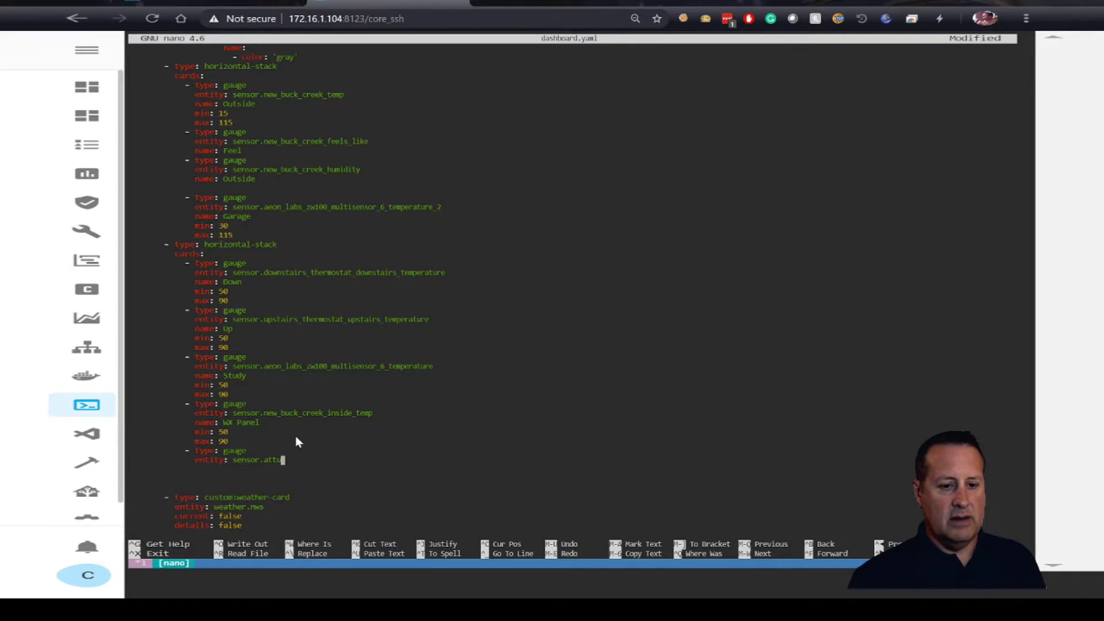
pyautogui.write('.attic_multisensor')
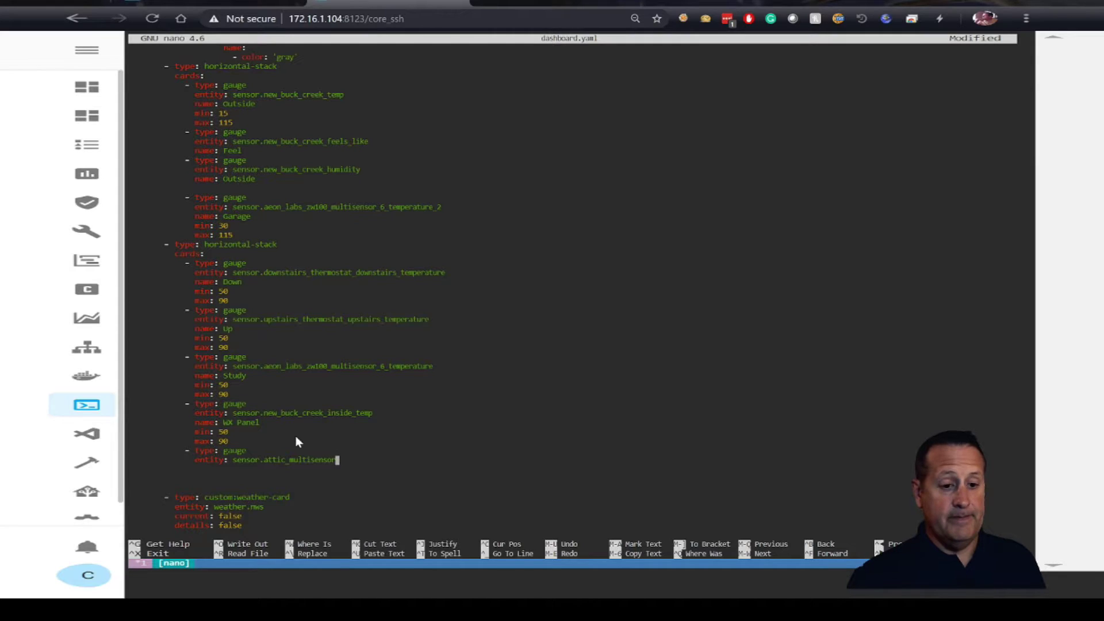
pyautogui.press('Return')
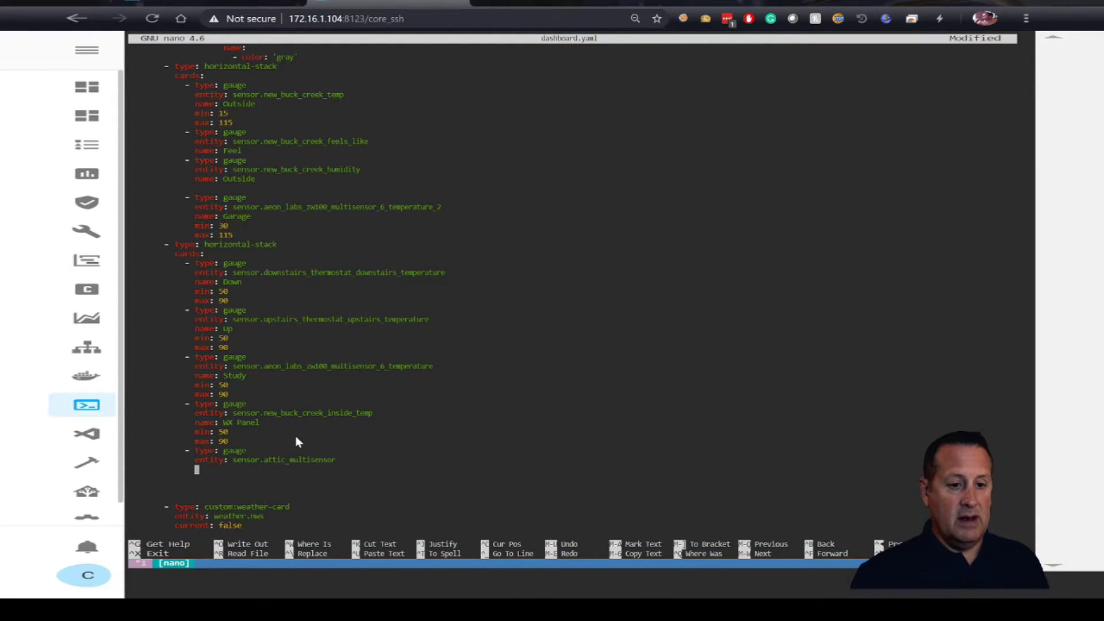
pyautogui.write('name: A')
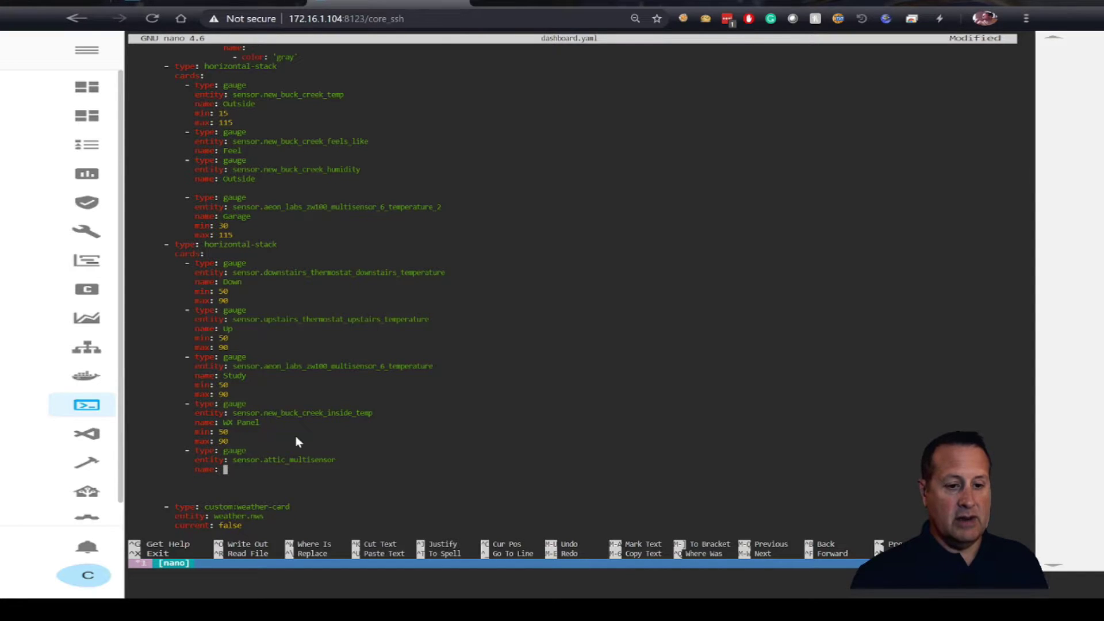
pyautogui.write('ttic')
pyautogui.press('Return')
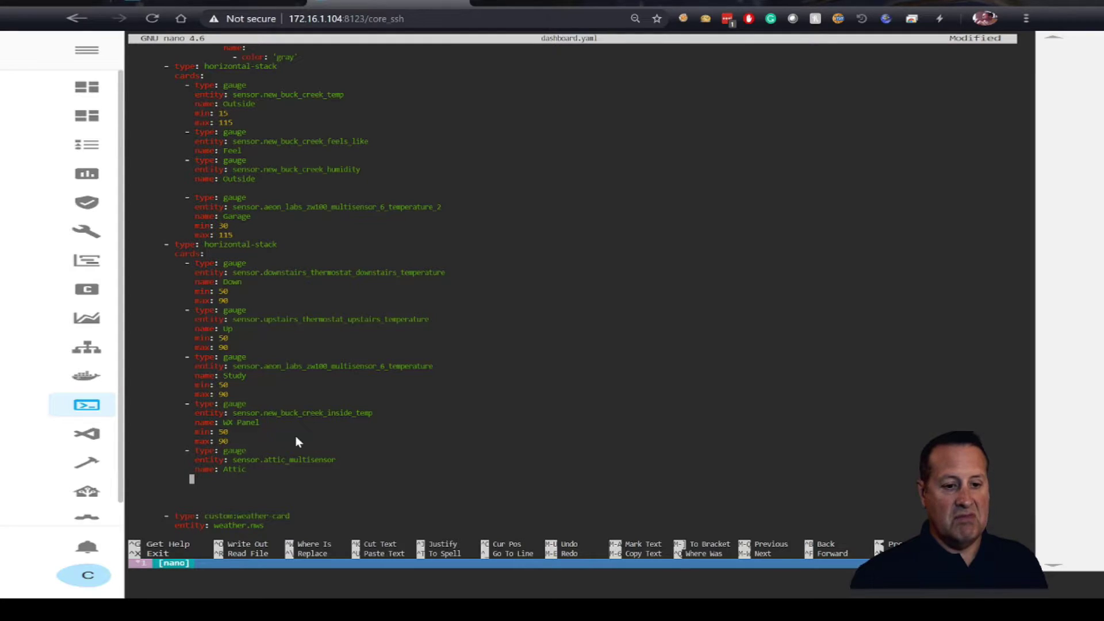
pyautogui.write('min:')
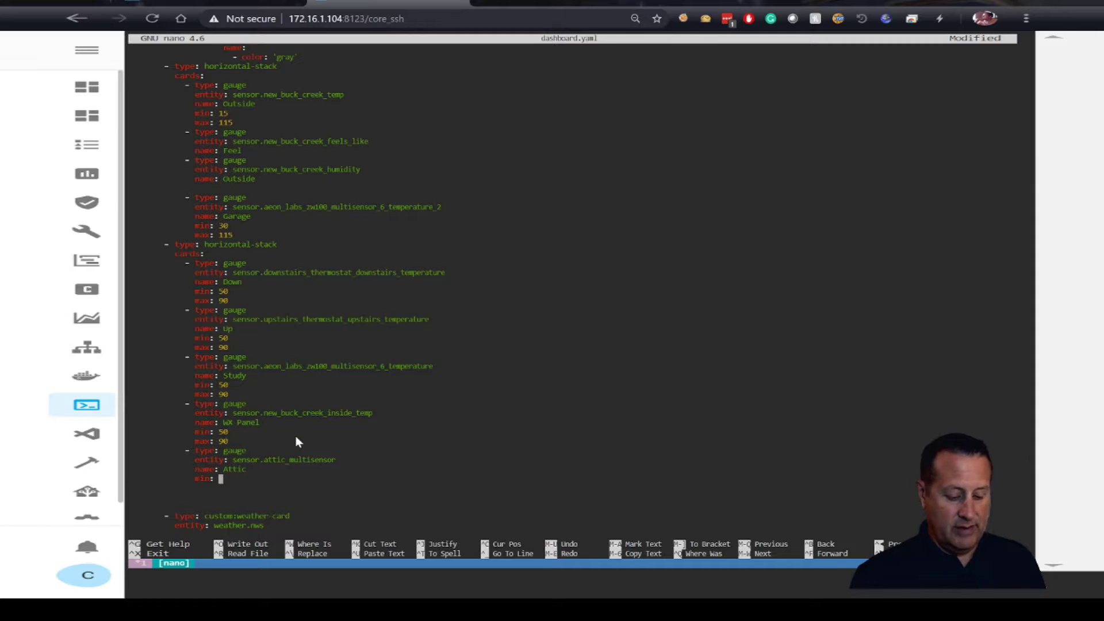
pyautogui.write('20')
pyautogui.press('Return')
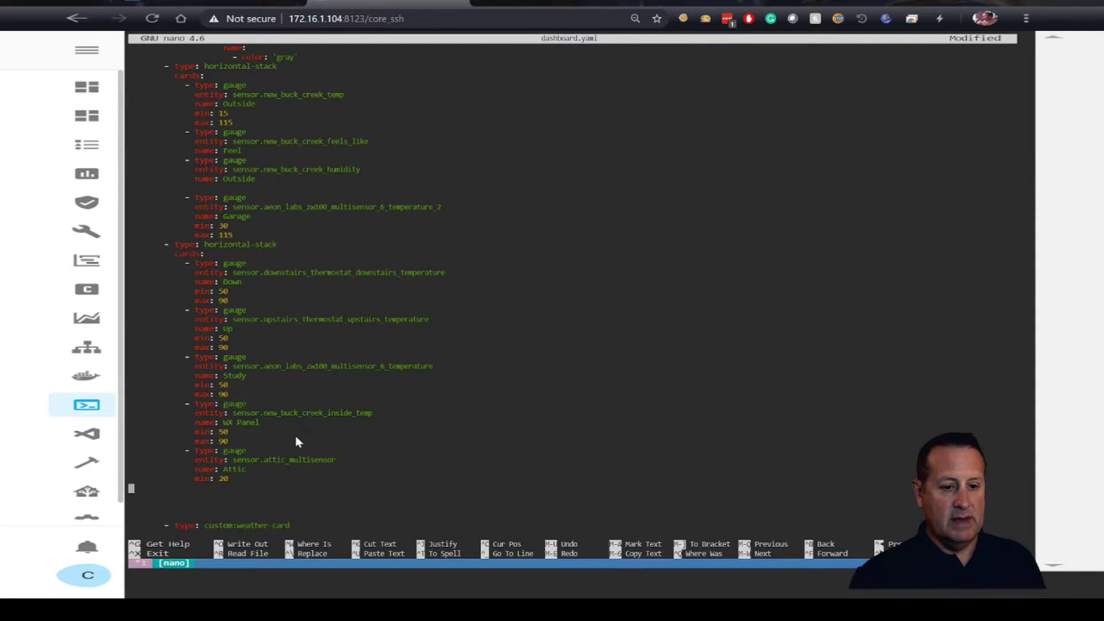
pyautogui.press('Tab')
pyautogui.write('max')
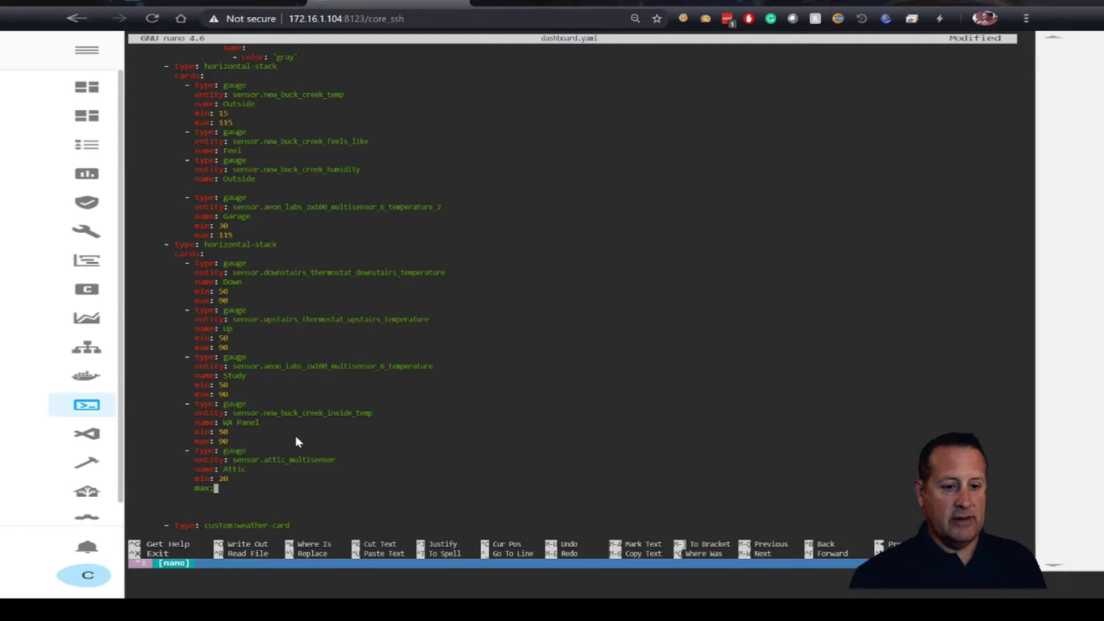
pyautogui.write(': 120')
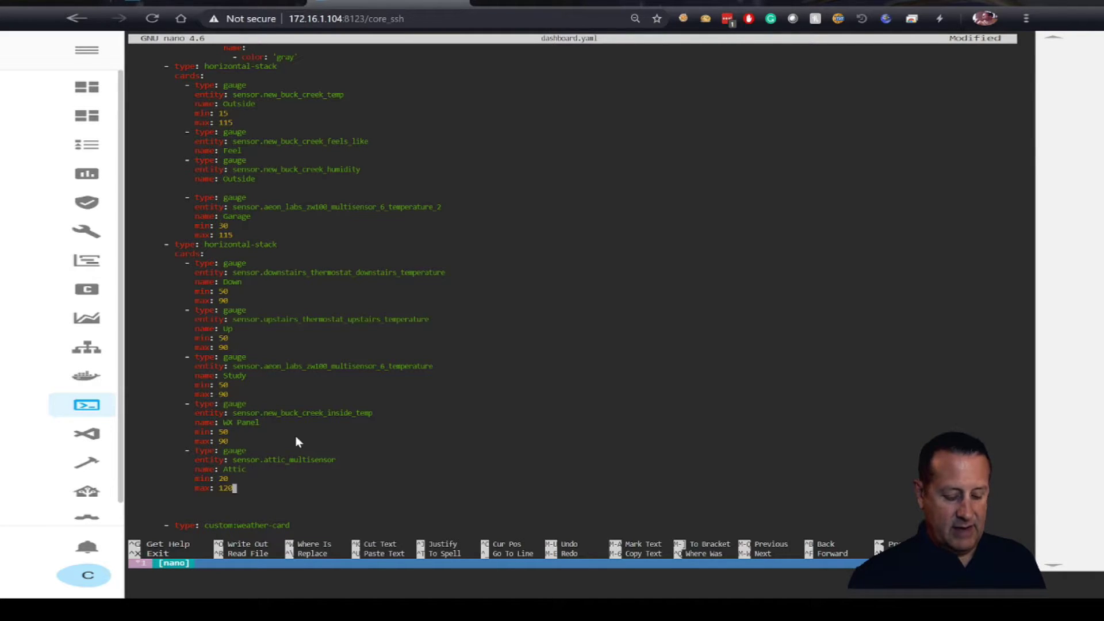
pyautogui.hotkey('ctrl', 'o')
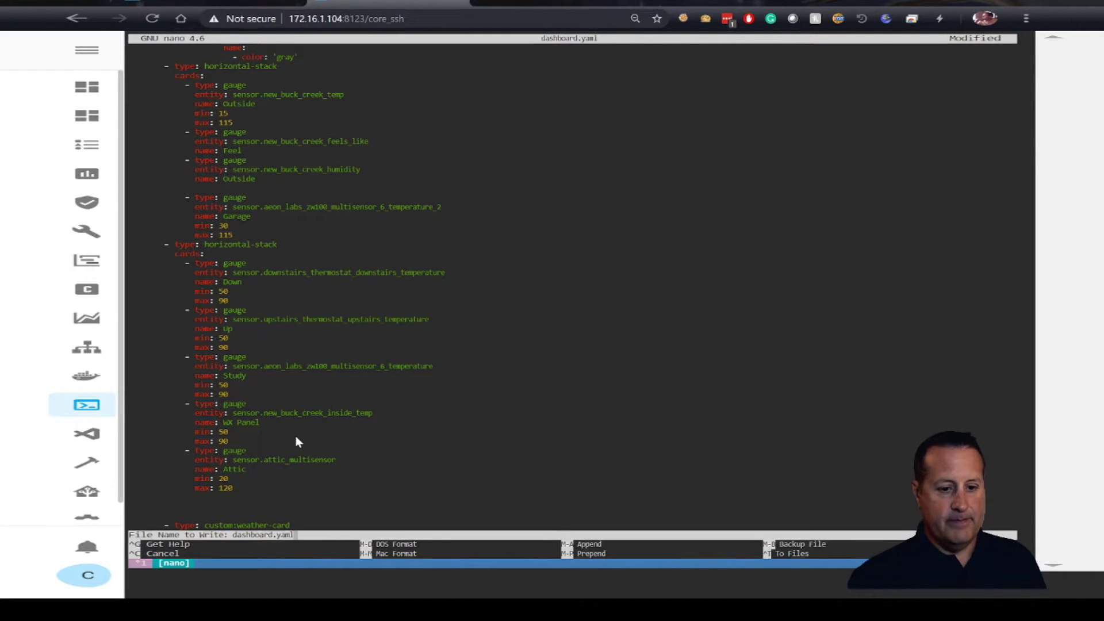
pyautogui.press('Return')
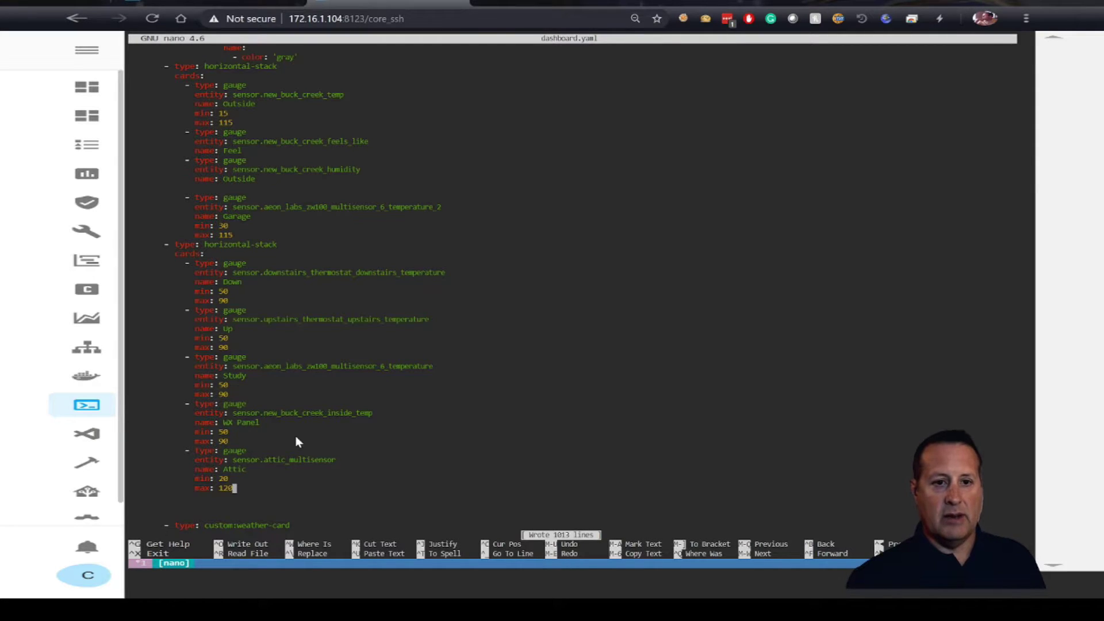
# - Refresh the Lovelace dashboard to load the new Attic card, then go to Developer Tools
pyautogui.click(250, 3)
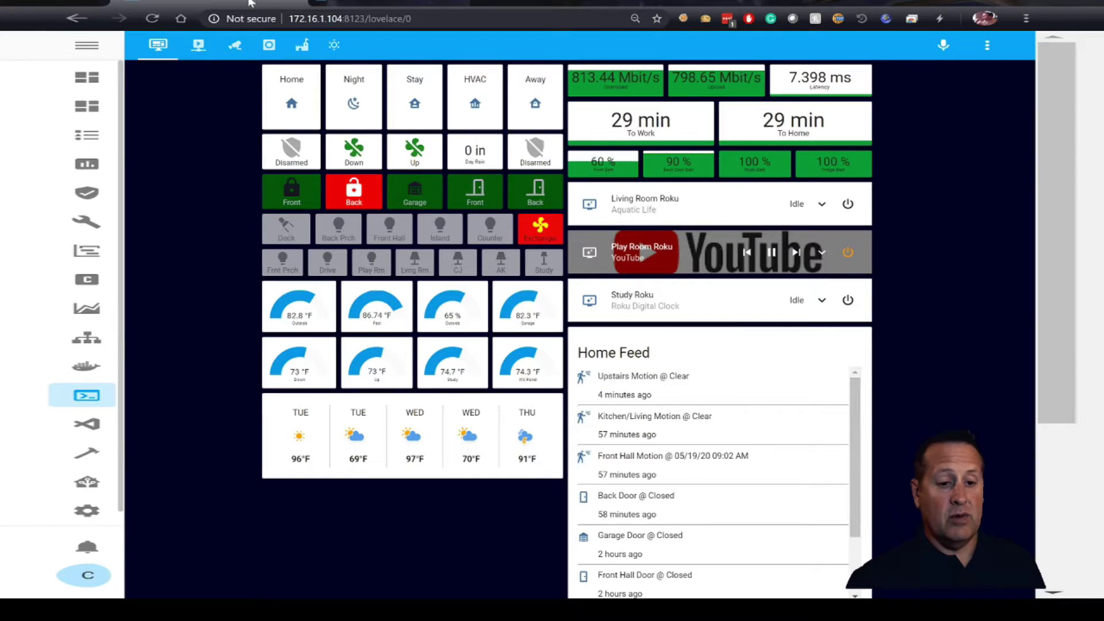
pyautogui.click(987, 46)
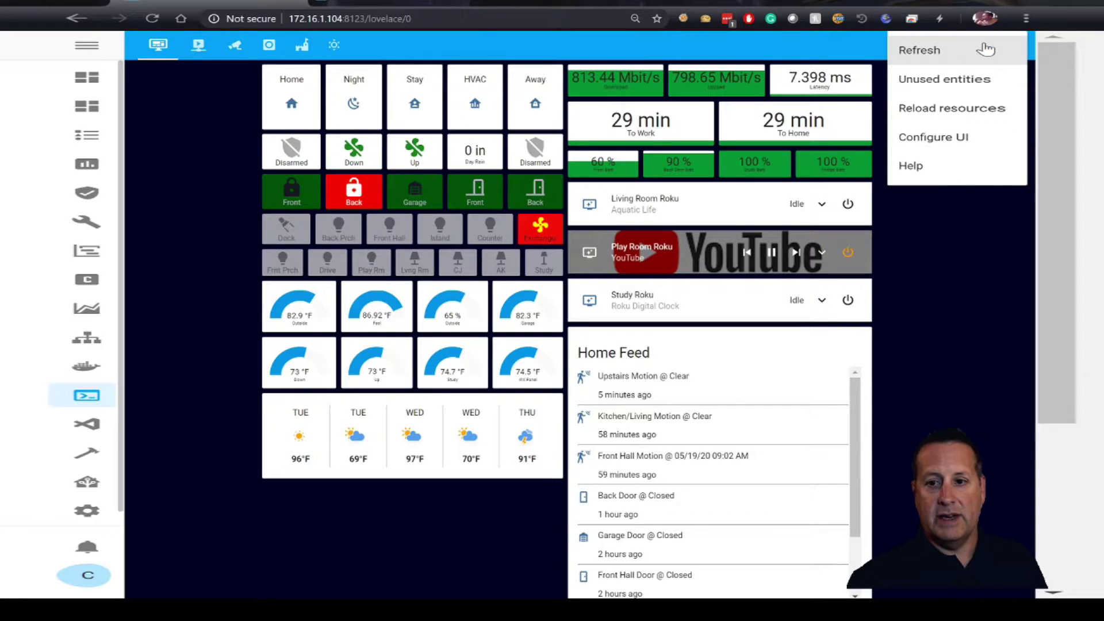
pyautogui.click(922, 57)
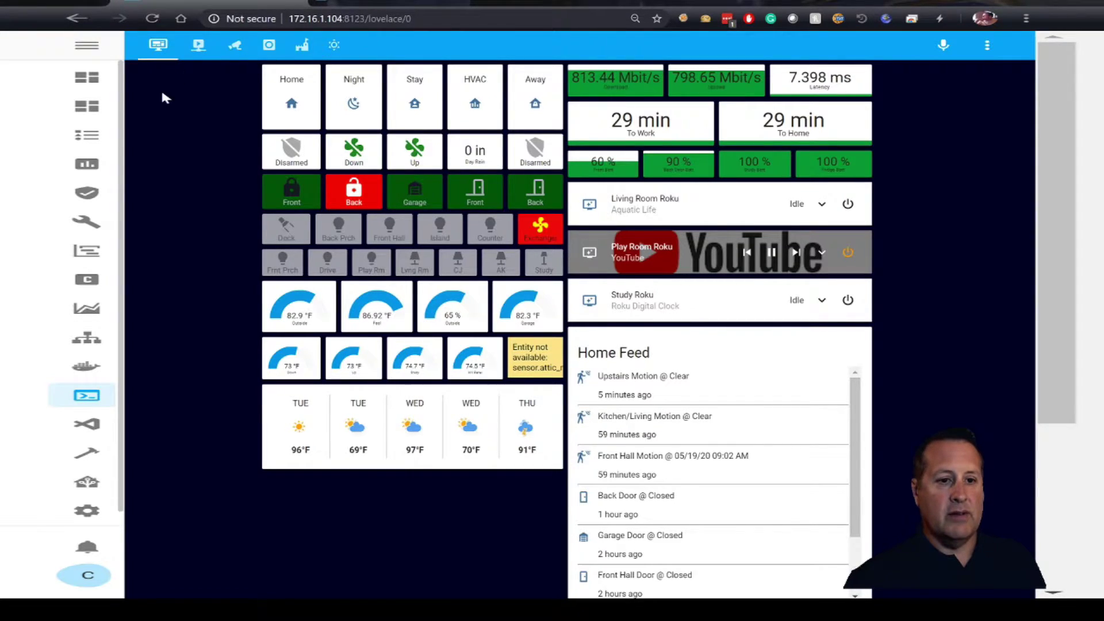
pyautogui.click(95, 459)
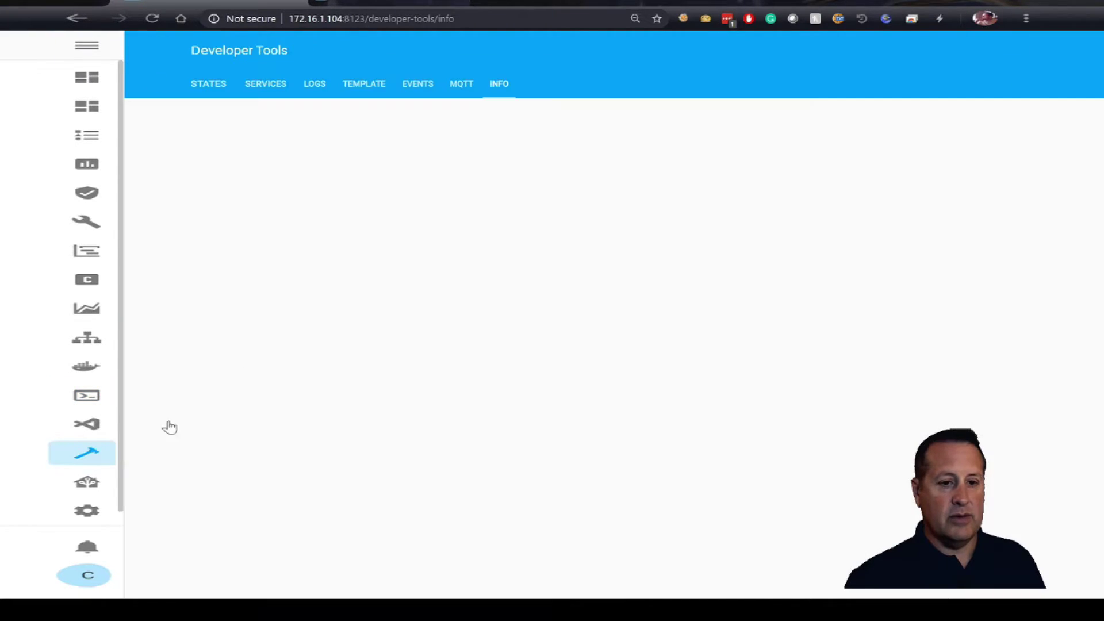
# - Filter States by 'attic', scroll through zwave.attic_multisensor's attributes, then return to the nano tab
pyautogui.click(209, 85)
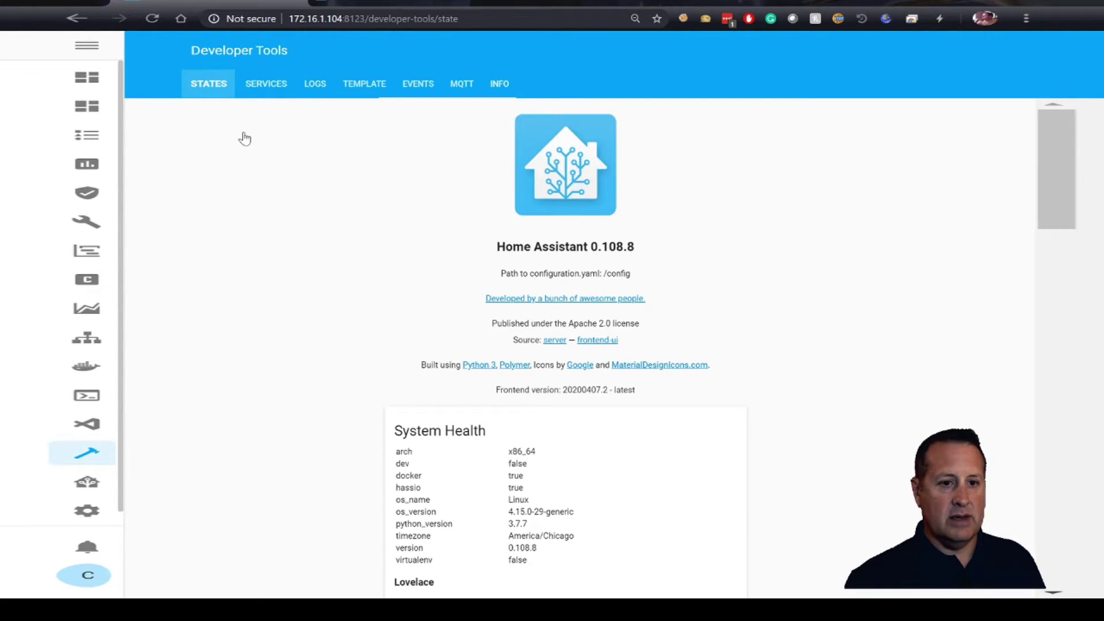
pyautogui.click(218, 87)
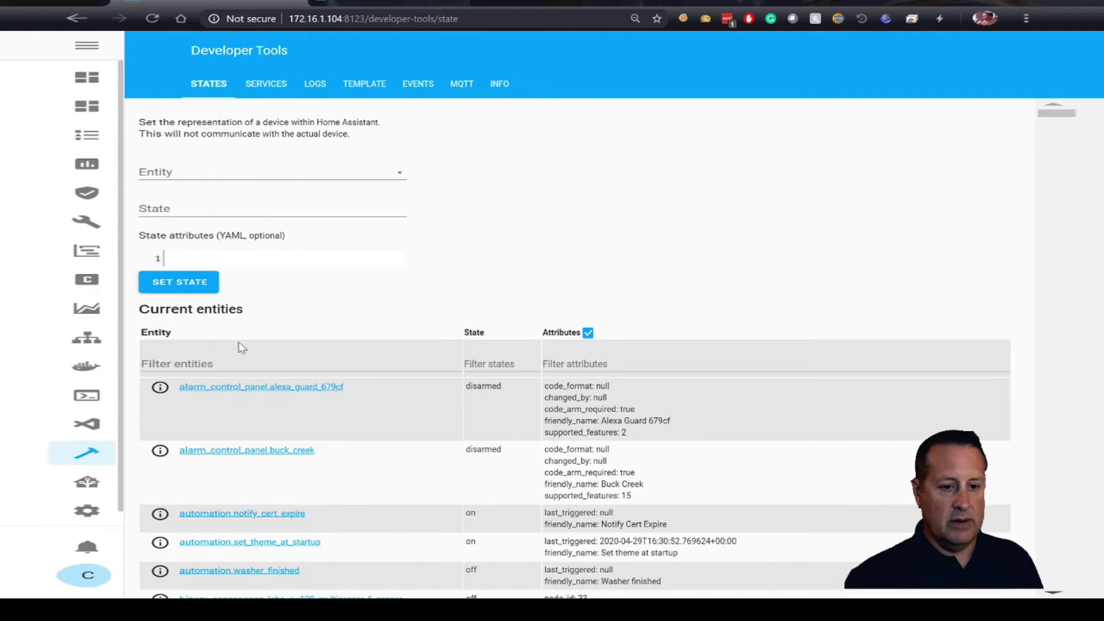
pyautogui.click(230, 363)
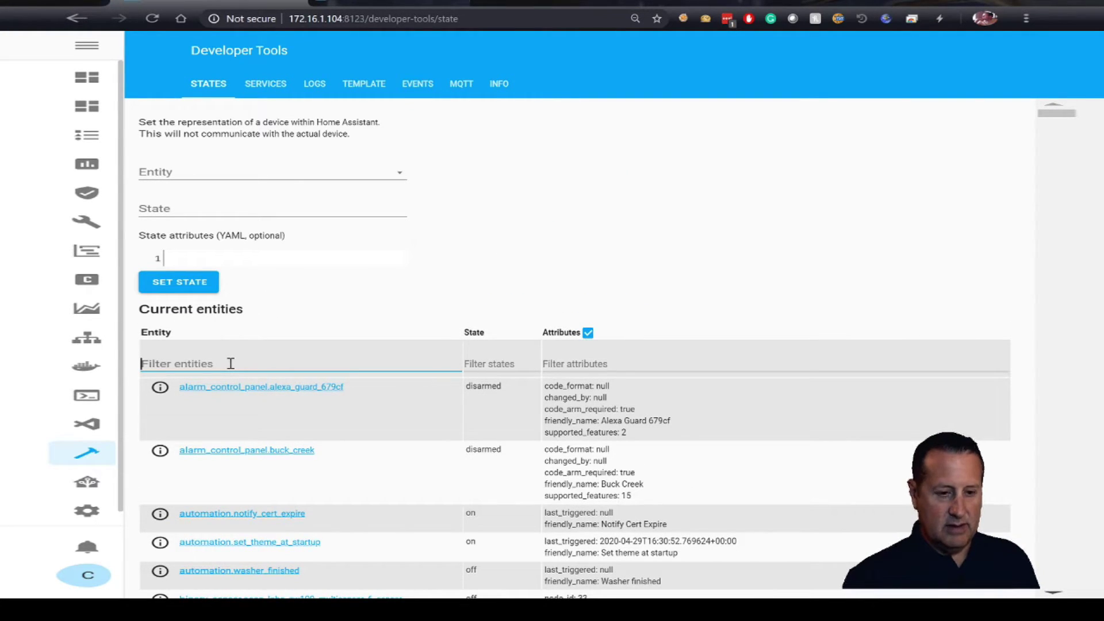
pyautogui.write('attic')
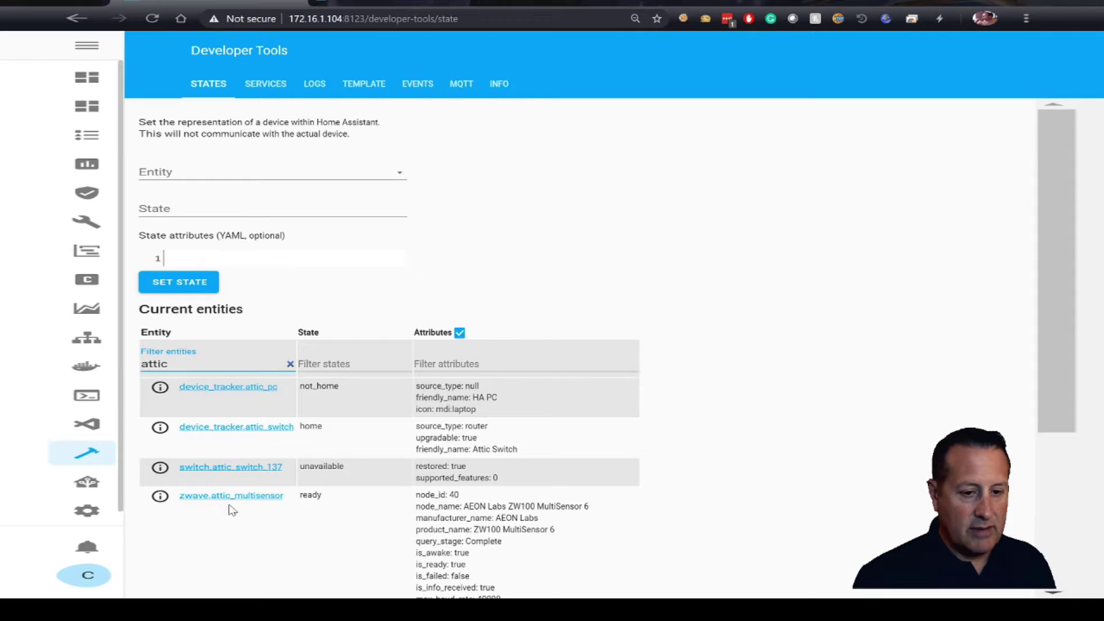
pyautogui.scroll(-2, 425, 510)
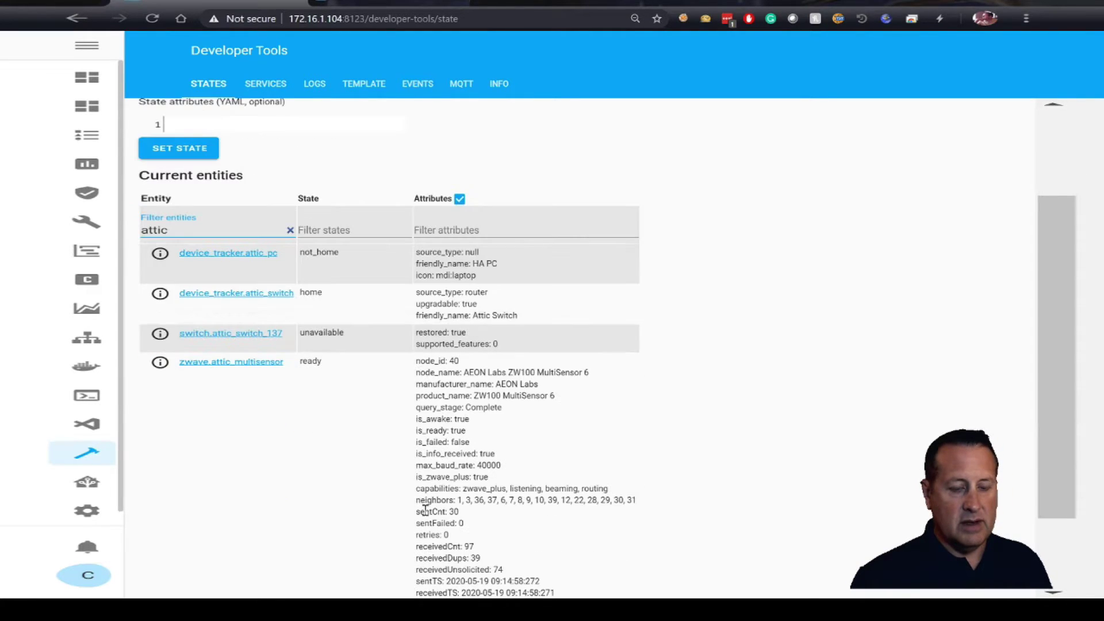
pyautogui.scroll(-1, 425, 510)
pyautogui.scroll(-1, 425, 510)
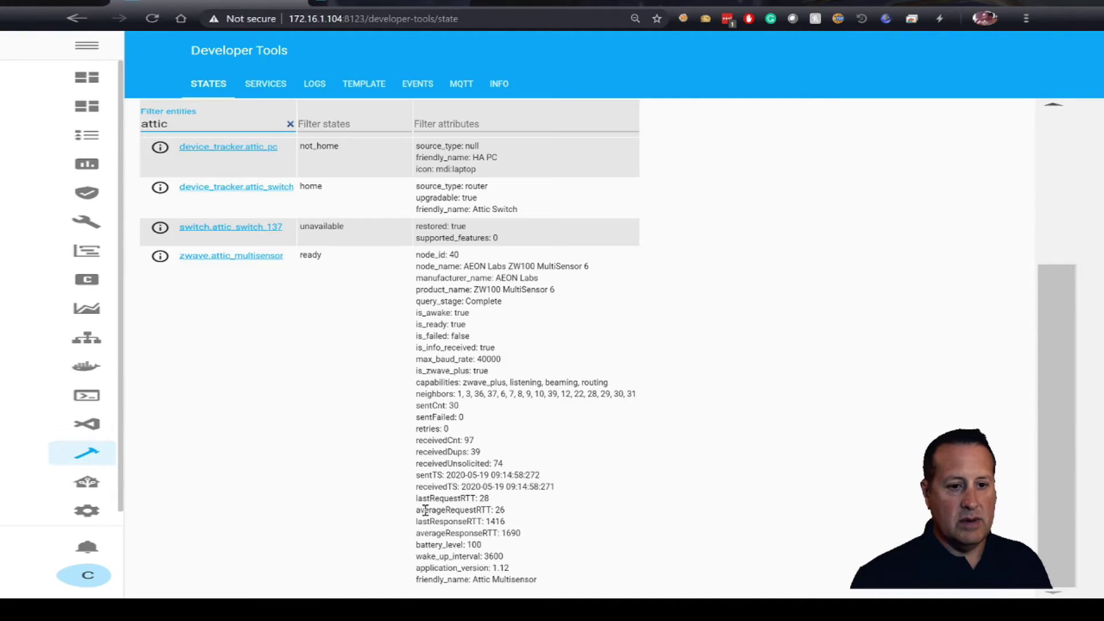
pyautogui.scroll(1, 425, 510)
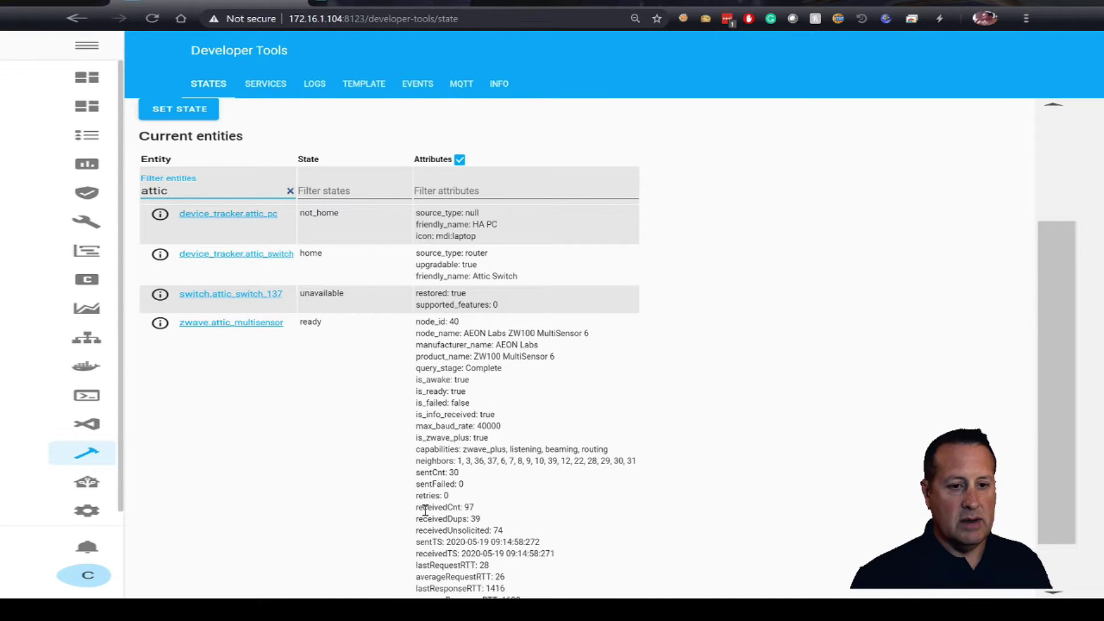
pyautogui.click(374, 2)
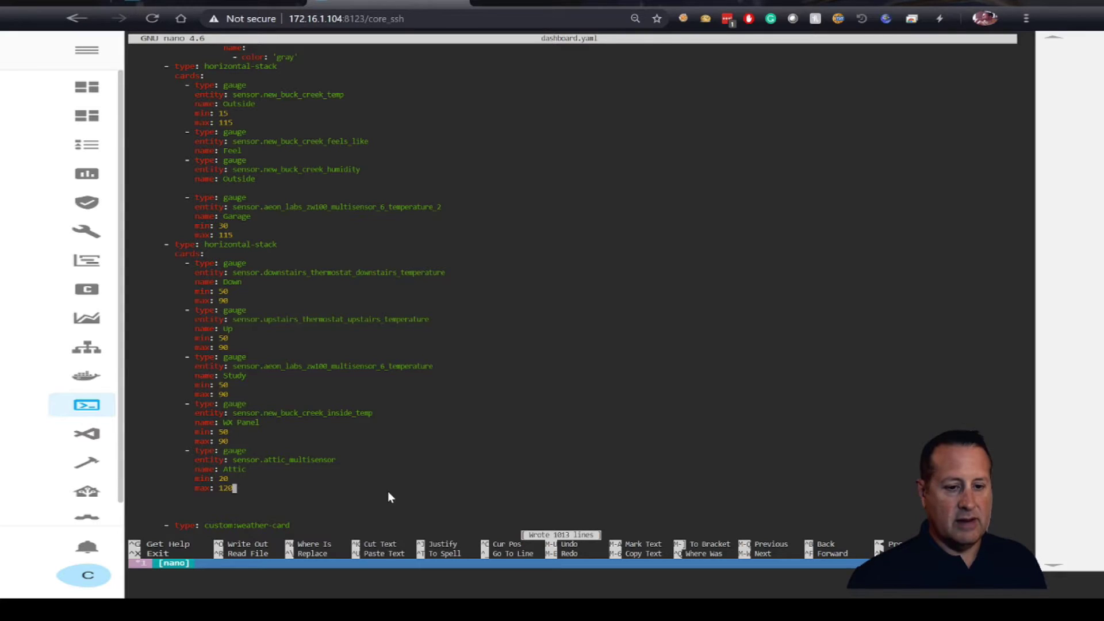
# - Clear the filter, hide attributes, and select the binary_sensor.aeon_labs_zw100_multisensor_6_sensor_3 entity ID
pyautogui.click(184, 7)
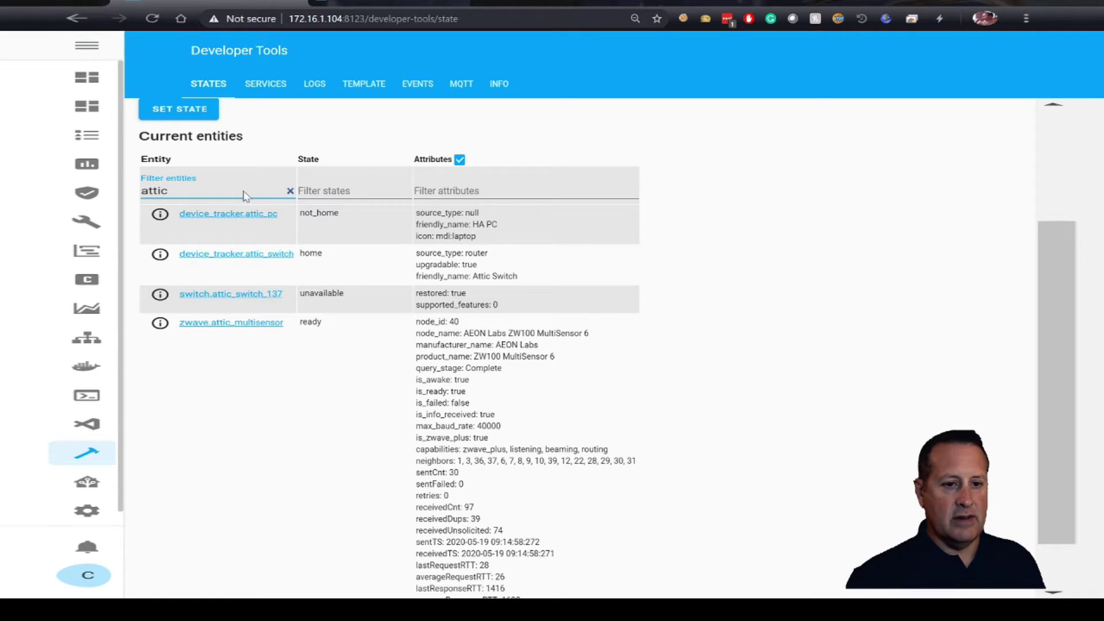
pyautogui.press('BackSpace')
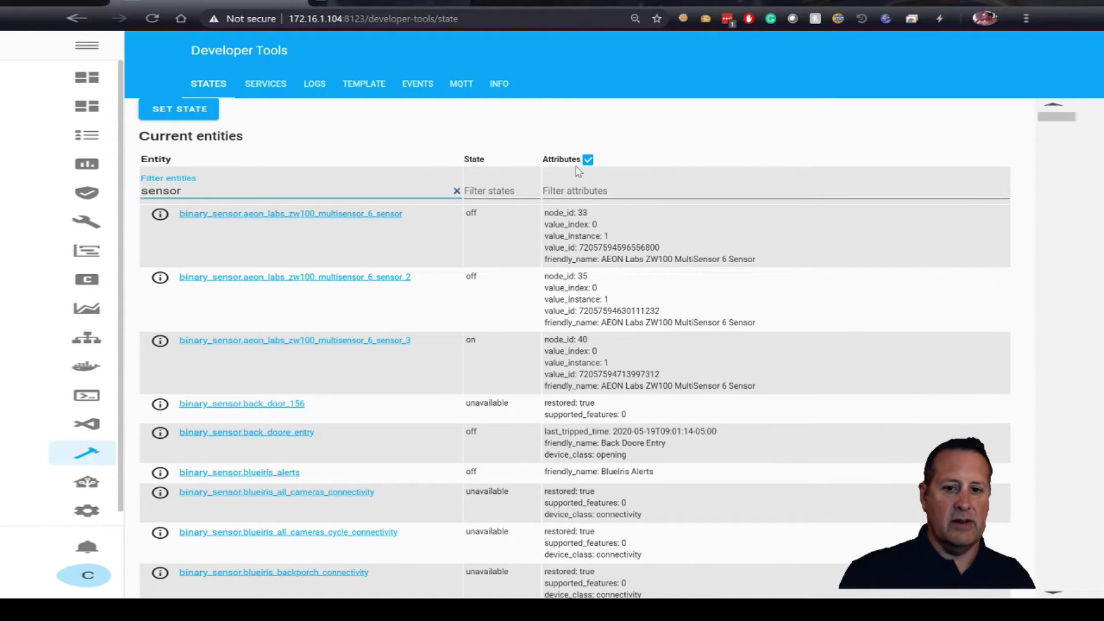
pyautogui.click(588, 162)
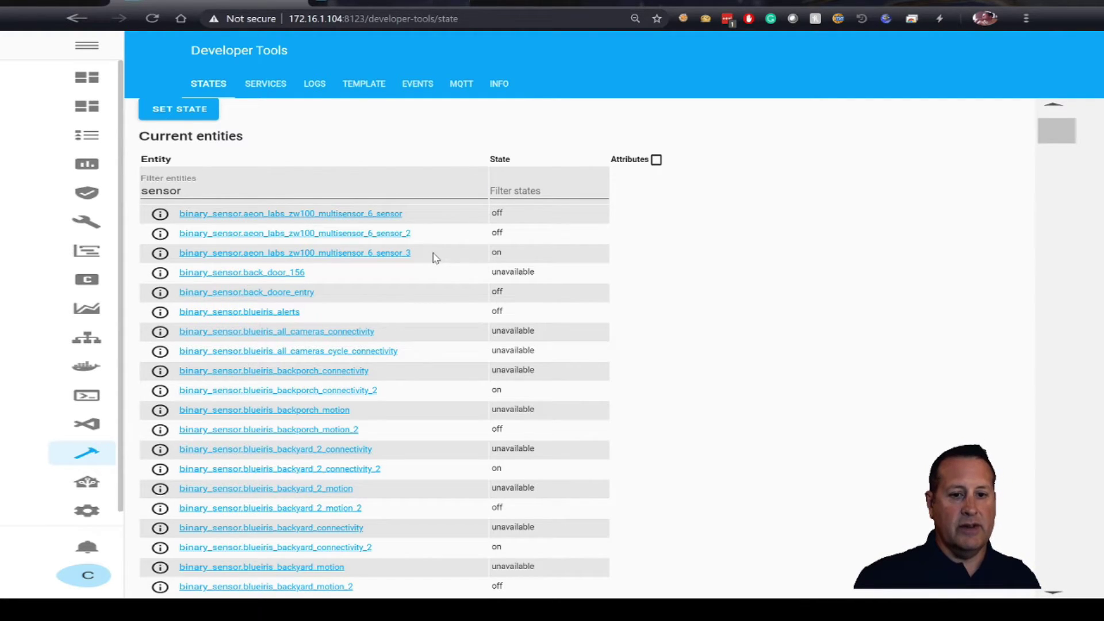
pyautogui.moveTo(422, 256); pyautogui.dragTo(178, 259)
pyautogui.hotkey('ctrl', 'c')
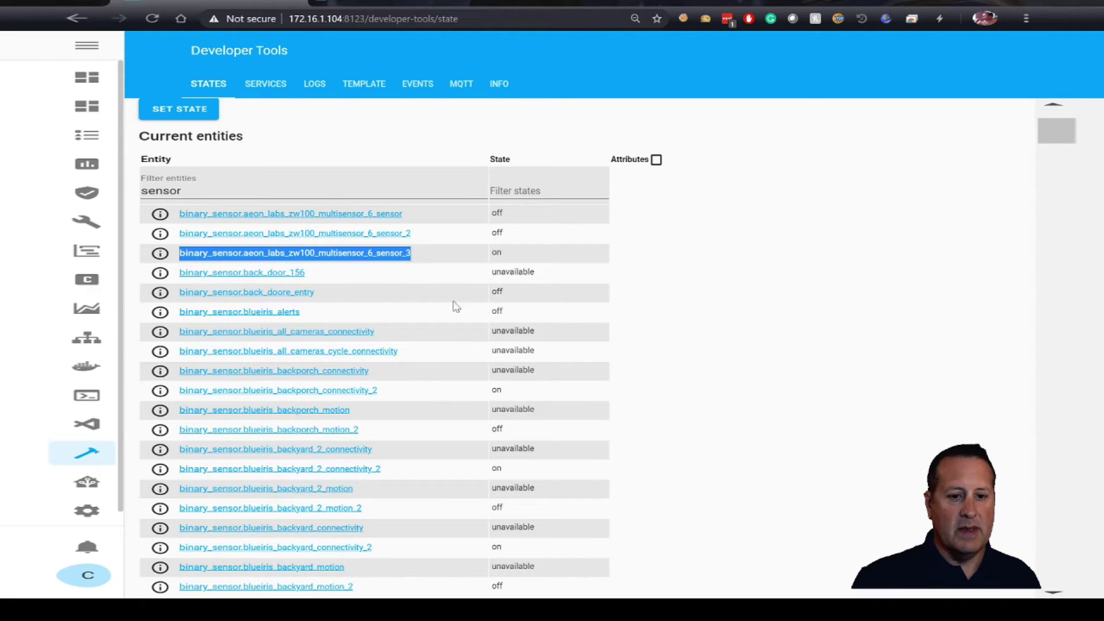
# - Swap attic_multisensor on the Attic entity line for the pasted sensor_3 ID and save dashboard.yaml
pyautogui.click(401, 6)
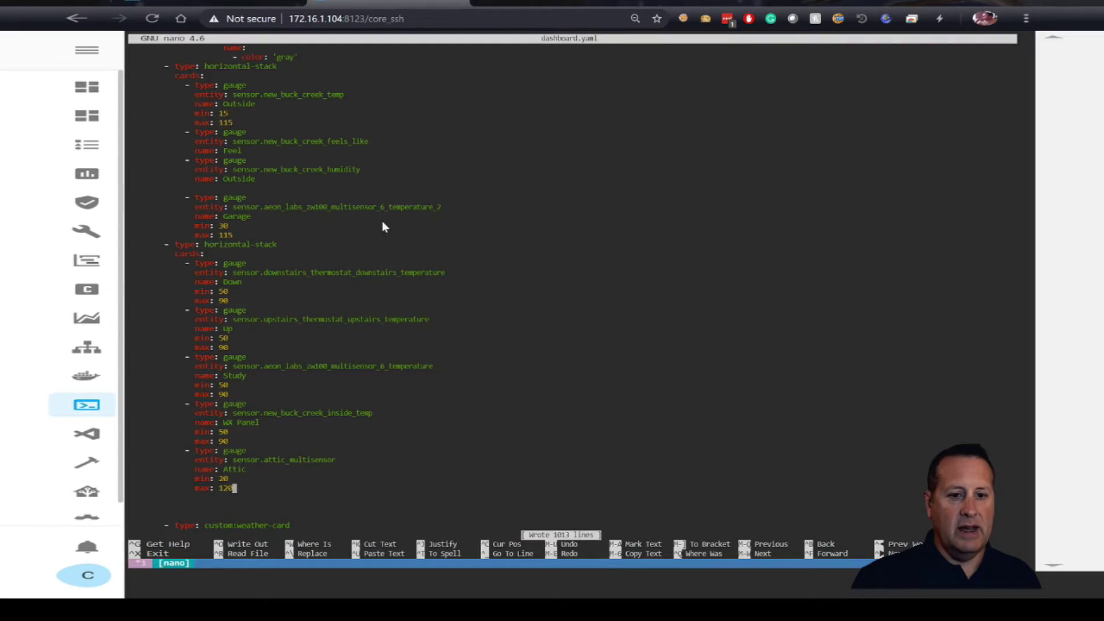
pyautogui.press('Up')
pyautogui.press('Up')
pyautogui.press('Up')
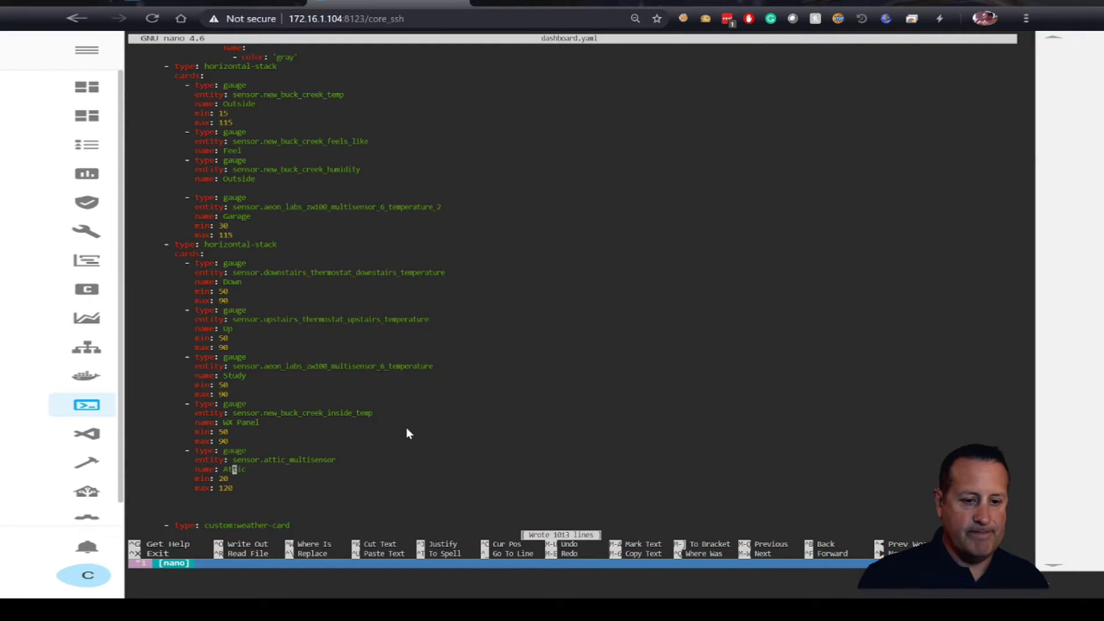
pyautogui.press('Right')
pyautogui.press('Right')
pyautogui.press('Right')
pyautogui.press('Right')
pyautogui.press('Right')
pyautogui.press('Right')
pyautogui.press('Right')
pyautogui.press('Right')
pyautogui.press('Right')
pyautogui.press('Right')
pyautogui.press('Right')
pyautogui.press('Right')
pyautogui.press('Right')
pyautogui.press('Right')
pyautogui.press('Right')
pyautogui.press('Right')
pyautogui.press('Right')
pyautogui.press('Right')
pyautogui.press('Right')
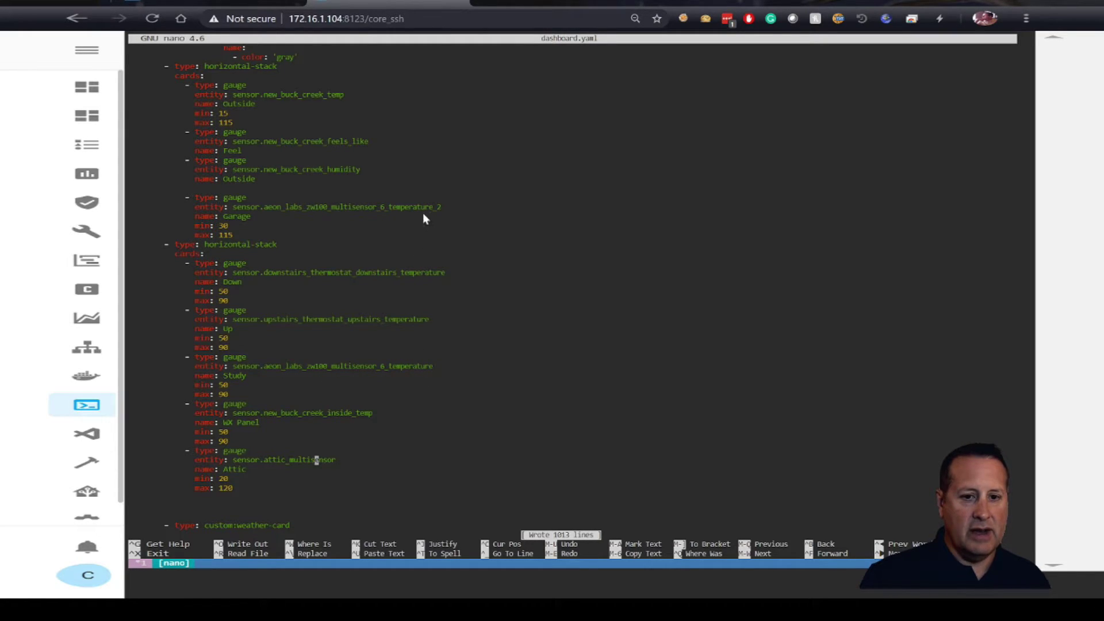
pyautogui.press('Right')
pyautogui.press('Right')
pyautogui.press('Right')
pyautogui.press('Right')
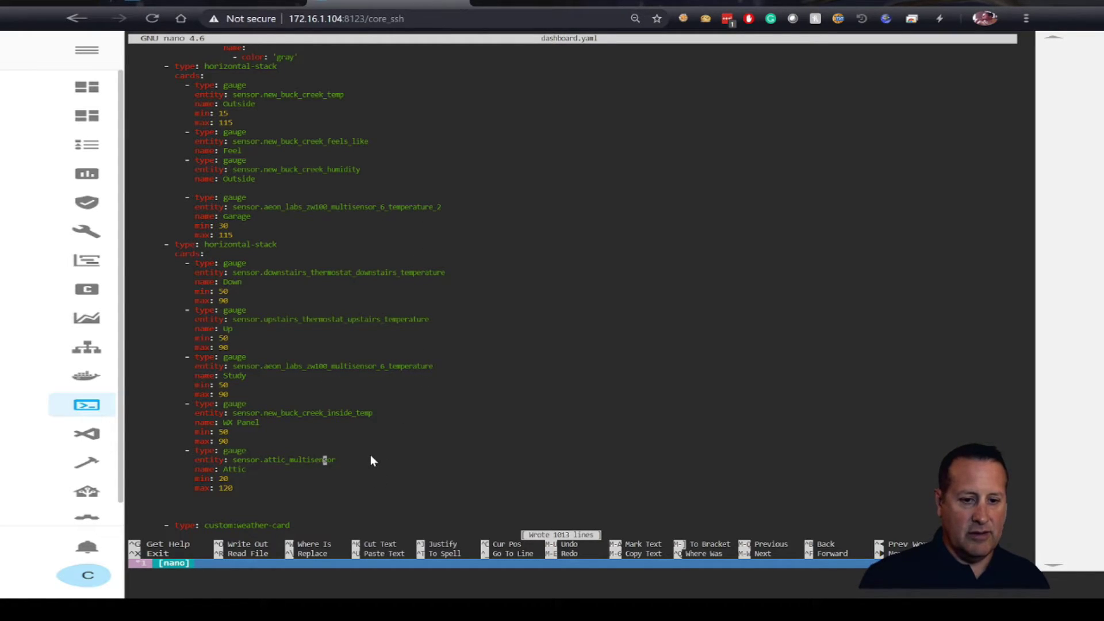
pyautogui.press('Delete')
pyautogui.press('BackSpace')
pyautogui.press('BackSpace')
pyautogui.press('BackSpace')
pyautogui.press('BackSpace')
pyautogui.press('BackSpace')
pyautogui.press('BackSpace')
pyautogui.press('BackSpace')
pyautogui.press('BackSpace')
pyautogui.press('BackSpace')
pyautogui.press('BackSpace')
pyautogui.press('BackSpace')
pyautogui.press('BackSpace')
pyautogui.press('BackSpace')
pyautogui.press('BackSpace')
pyautogui.press('BackSpace')
pyautogui.press('BackSpace')
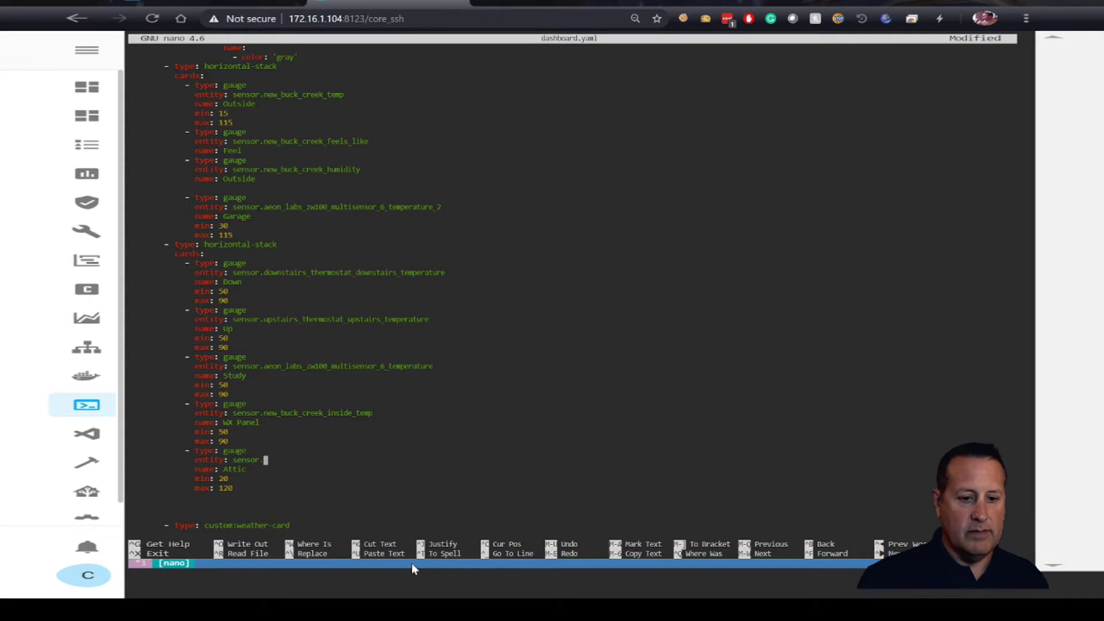
pyautogui.hotkey('ctrl', 'v')
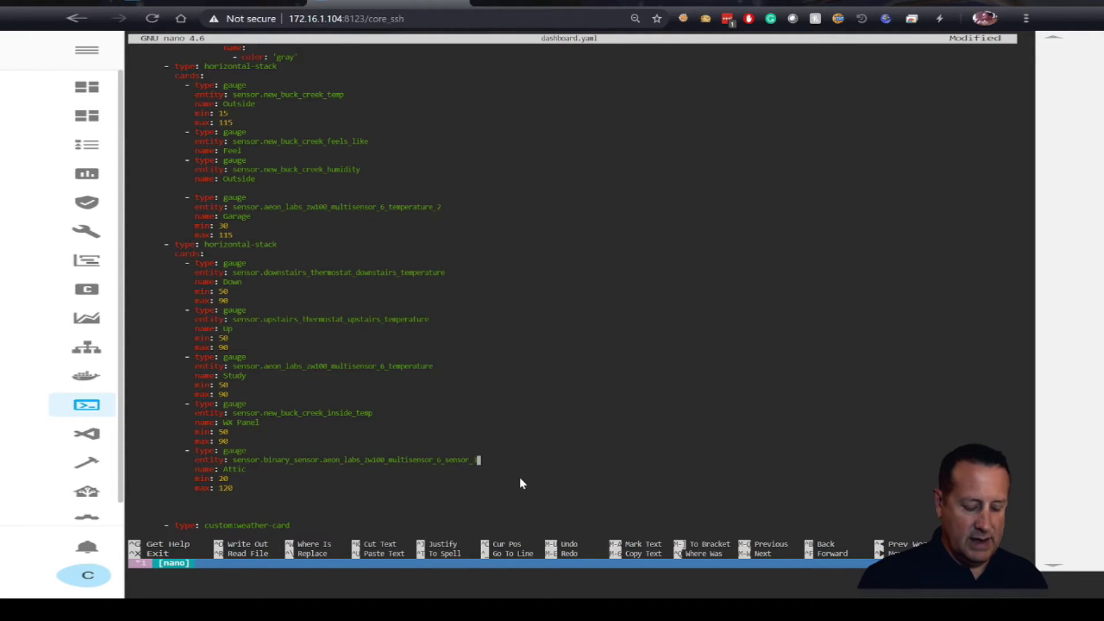
pyautogui.hotkey('ctrl', 'o')
pyautogui.press('Return')
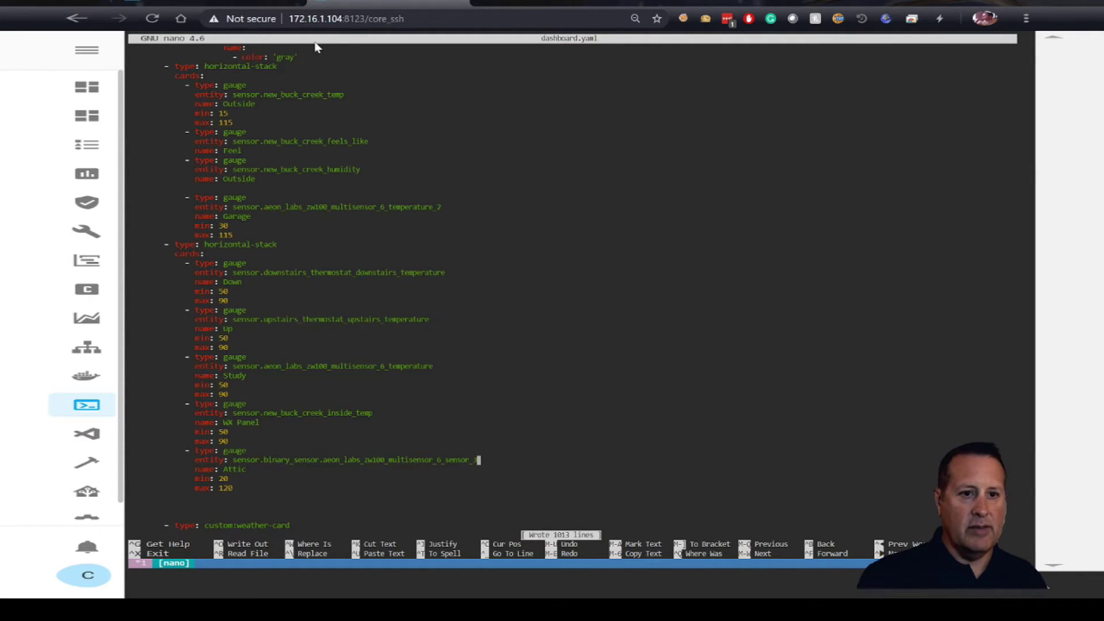
pyautogui.click(246, 5)
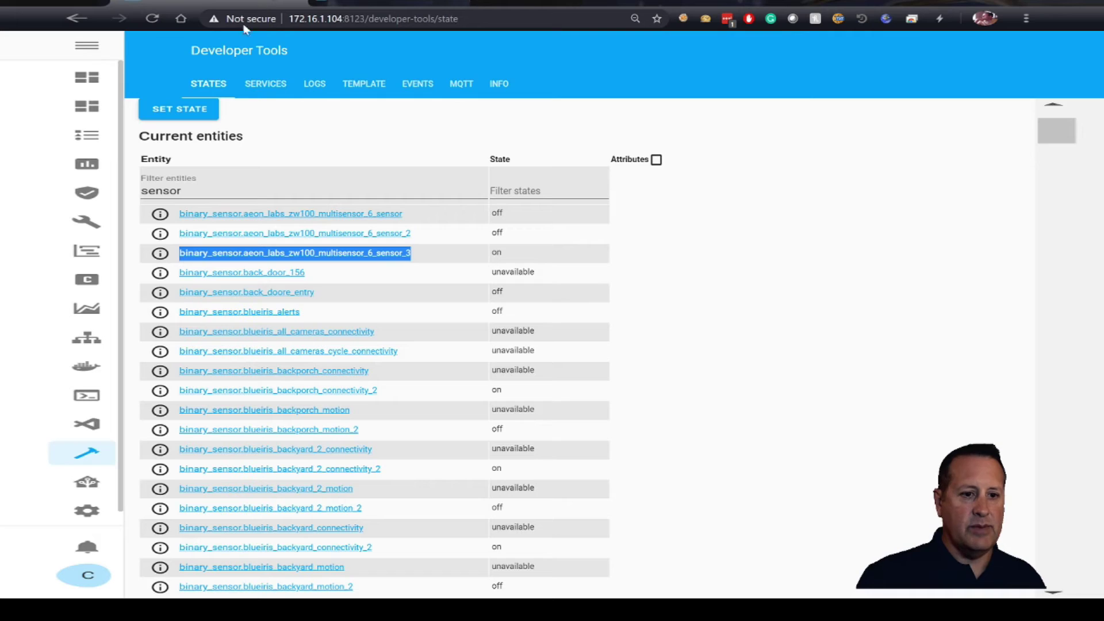
# - Refresh the Overview dashboard, where the Attic card now shows an invalid entity
pyautogui.click(85, 81)
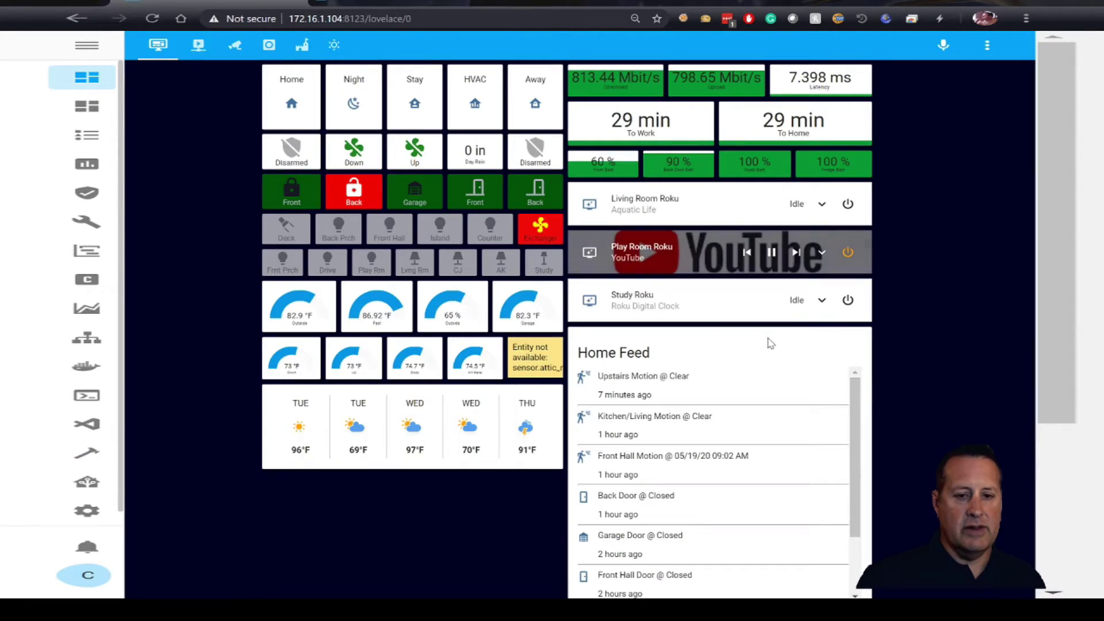
pyautogui.click(989, 47)
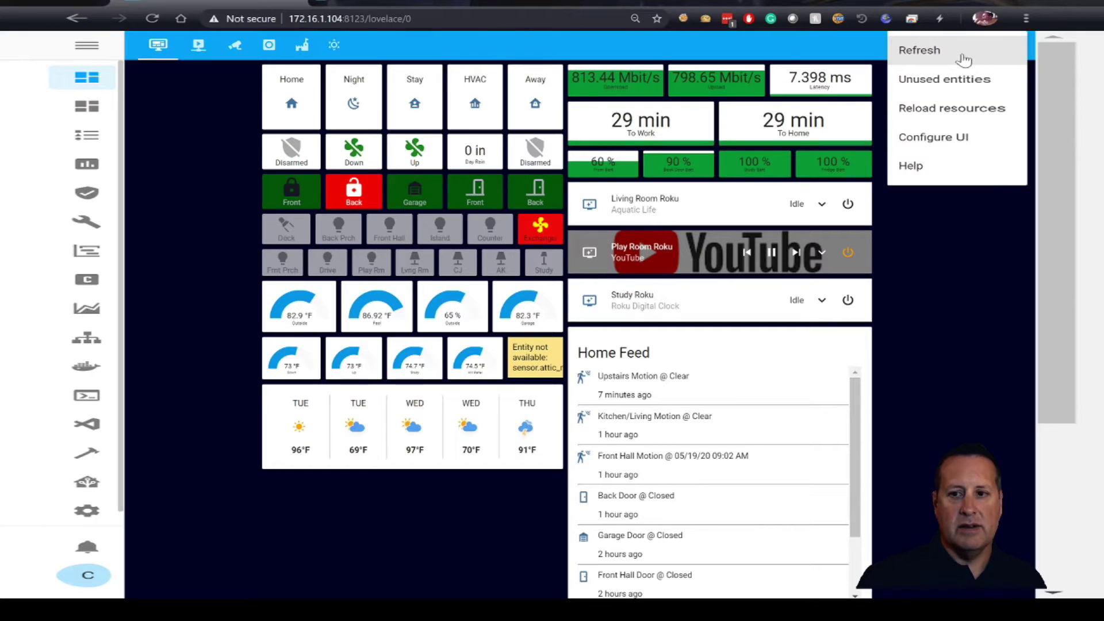
pyautogui.click(941, 213)
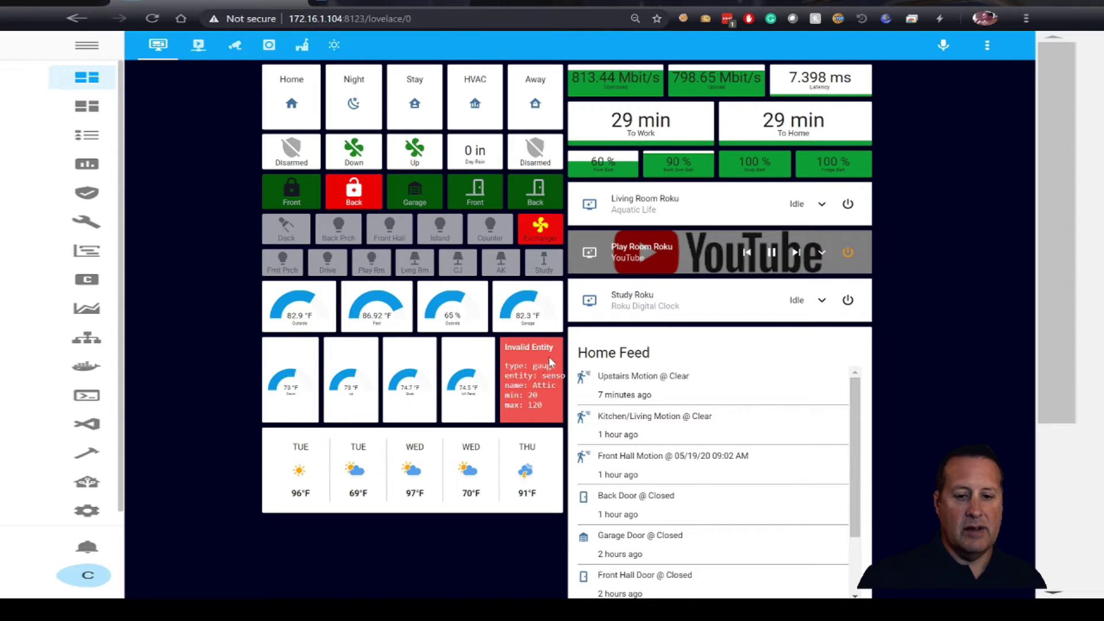
pyautogui.click(387, 2)
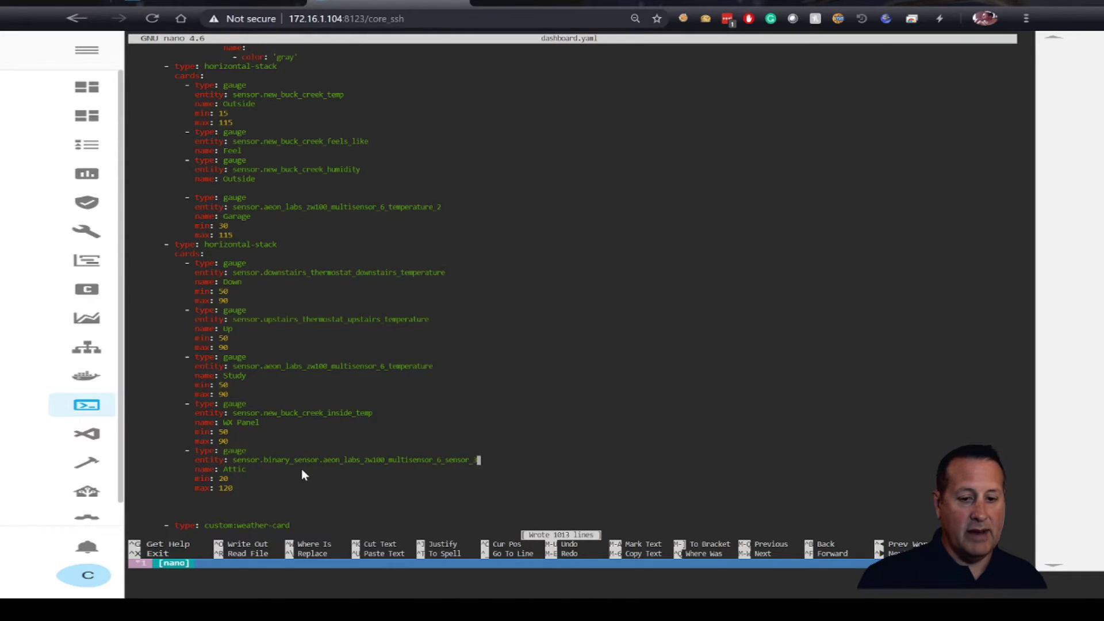
# - Change the Attic entity to sensor.aeon_labs_zw100_multisensor_6_sensor_3 and save dashboard.yaml
pyautogui.press('Left')
pyautogui.press('Left')
pyautogui.press('Left')
pyautogui.press('Left')
pyautogui.press('Left')
pyautogui.press('Left')
pyautogui.press('Left')
pyautogui.press('Left')
pyautogui.press('Left')
pyautogui.press('Left')
pyautogui.press('Left')
pyautogui.press('Left')
pyautogui.press('Left')
pyautogui.press('Left')
pyautogui.press('Left')
pyautogui.press('Left')
pyautogui.press('Left')
pyautogui.press('Left')
pyautogui.press('Left')
pyautogui.press('Left')
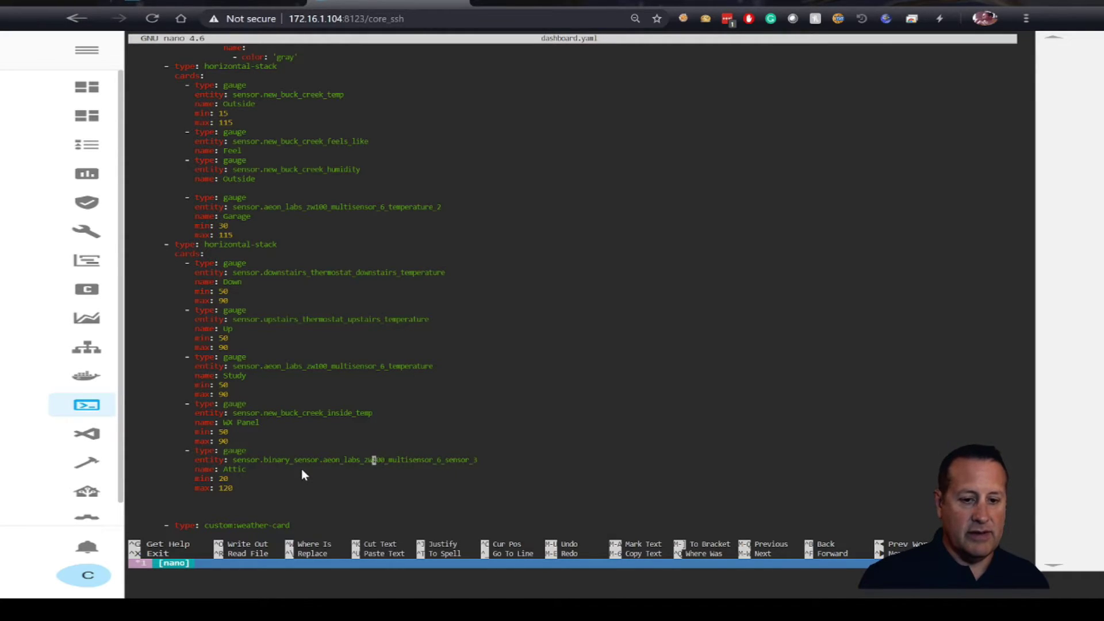
pyautogui.press('Left')
pyautogui.press('Left')
pyautogui.press('Left')
pyautogui.press('Left')
pyautogui.press('Left')
pyautogui.press('Left')
pyautogui.press('Left')
pyautogui.press('Left')
pyautogui.press('Left')
pyautogui.press('Left')
pyautogui.press('Left')
pyautogui.press('BackSpace')
pyautogui.press('BackSpace')
pyautogui.press('BackSpace')
pyautogui.press('BackSpace')
pyautogui.press('BackSpace')
pyautogui.press('BackSpace')
pyautogui.press('BackSpace')
pyautogui.press('BackSpace')
pyautogui.press('BackSpace')
pyautogui.press('BackSpace')
pyautogui.press('BackSpace')
pyautogui.press('BackSpace')
pyautogui.press('BackSpace')
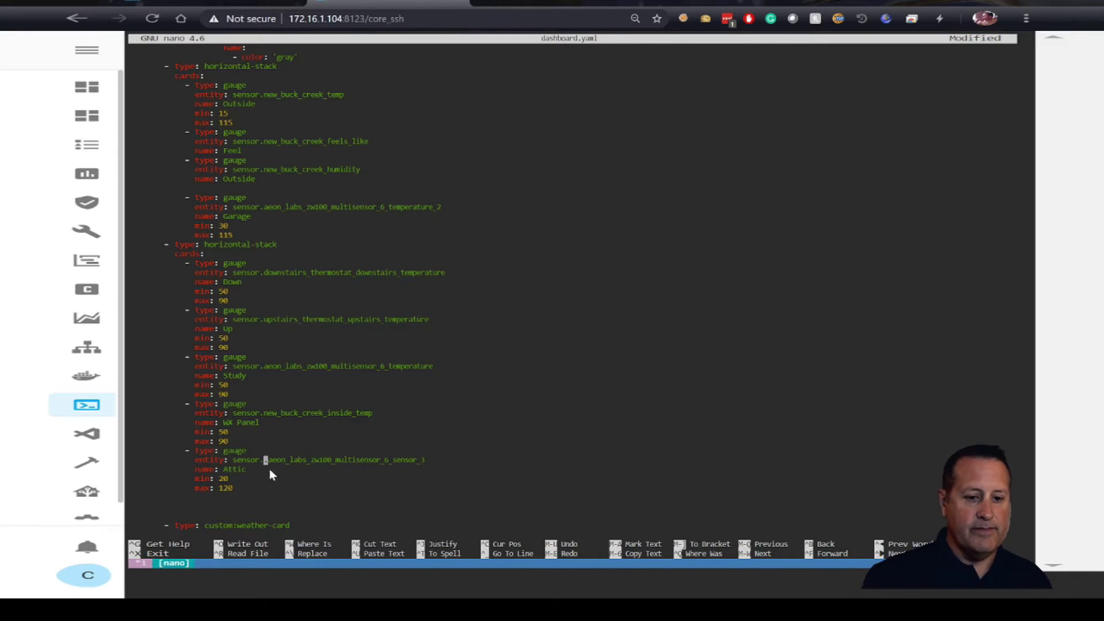
pyautogui.hotkey('ctrl', 'o')
pyautogui.press('Return')
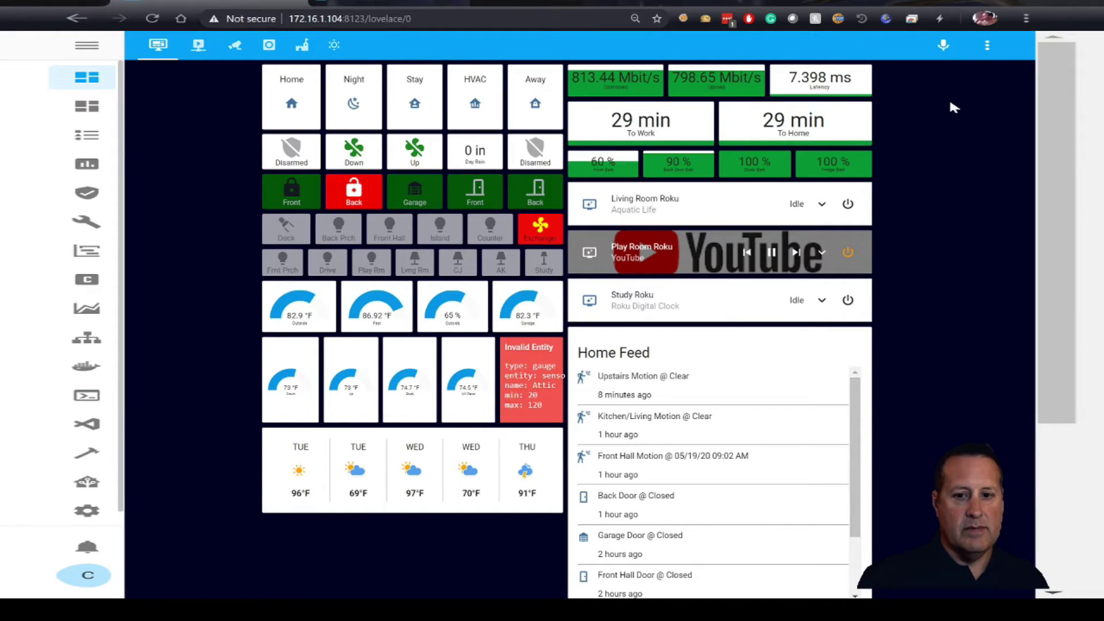
pyautogui.click(988, 45)
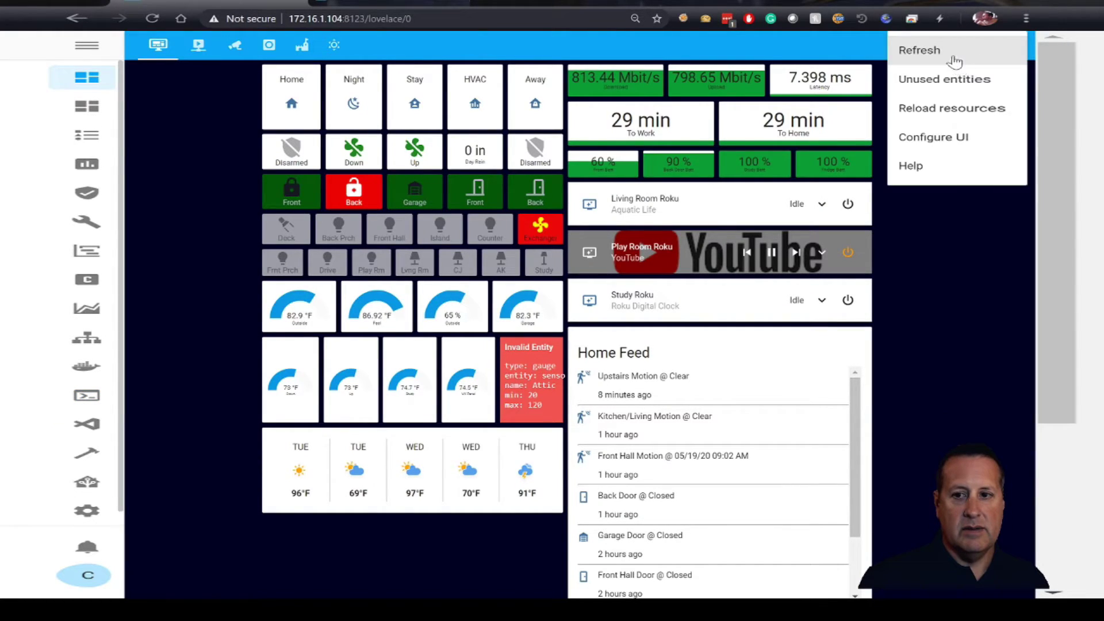
pyautogui.click(891, 304)
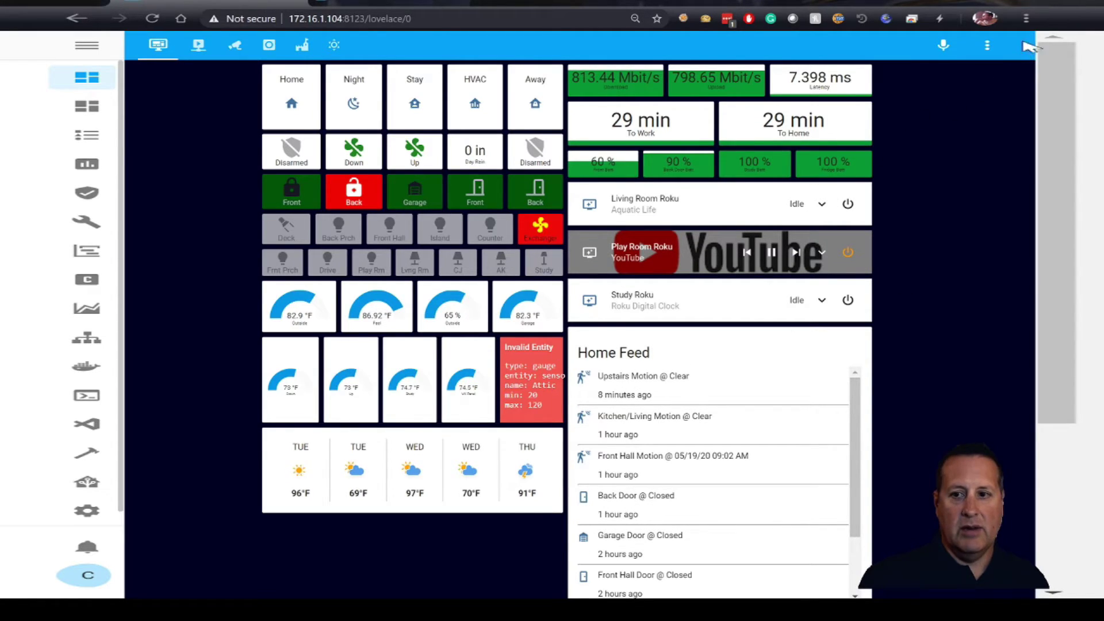
pyautogui.click(993, 49)
pyautogui.click(959, 51)
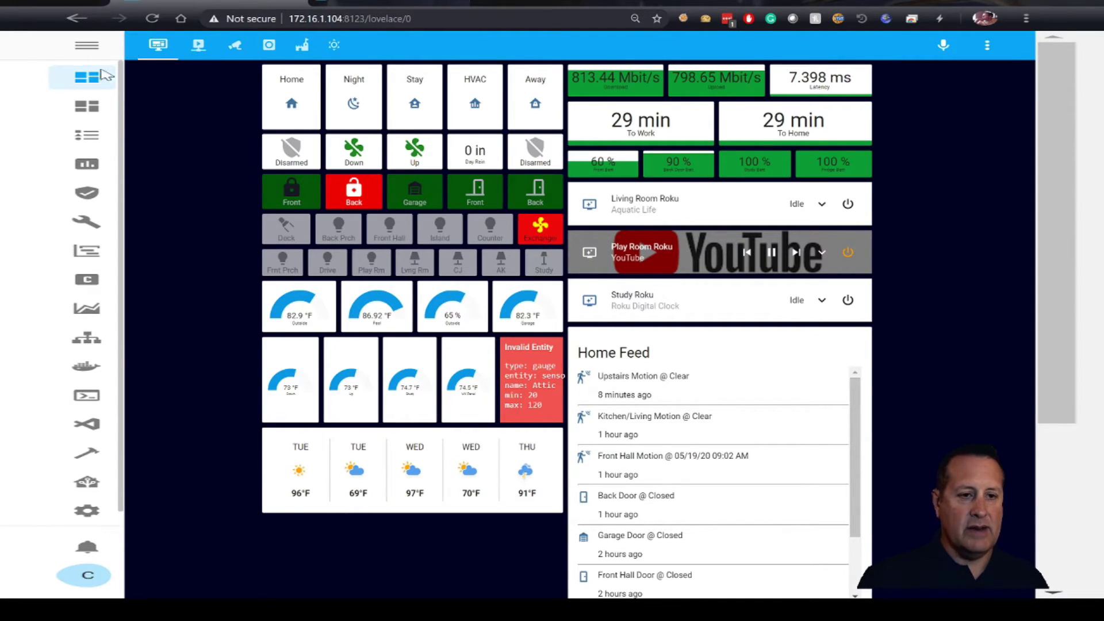
# - Filter Developer Tools States by sensor.aeon_l to find temperature_3 reading 75.8
pyautogui.click(95, 458)
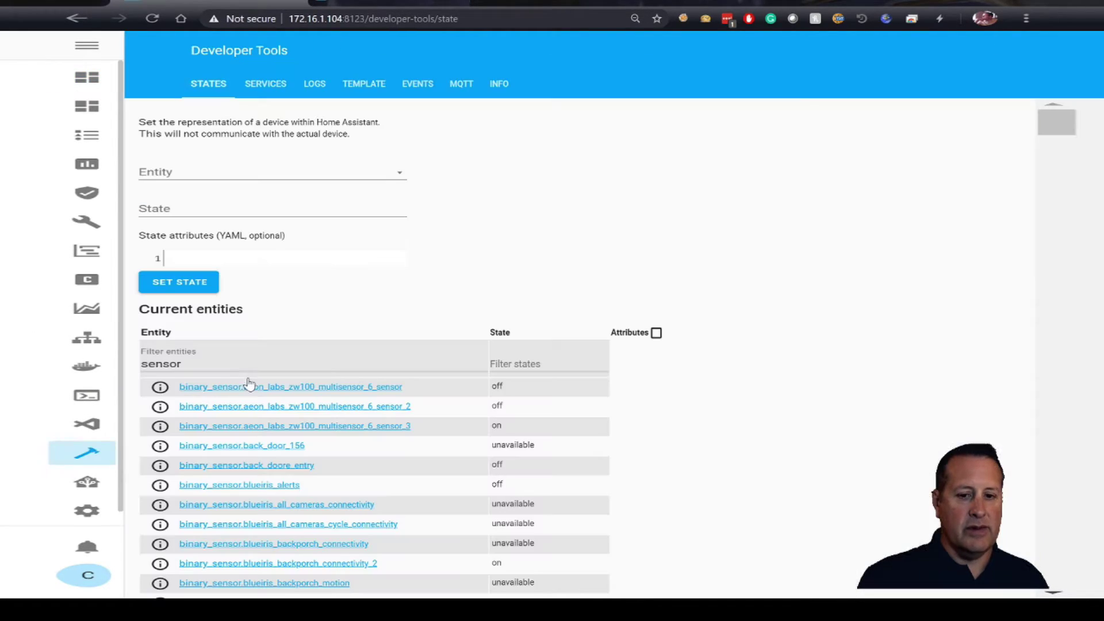
pyautogui.click(213, 361)
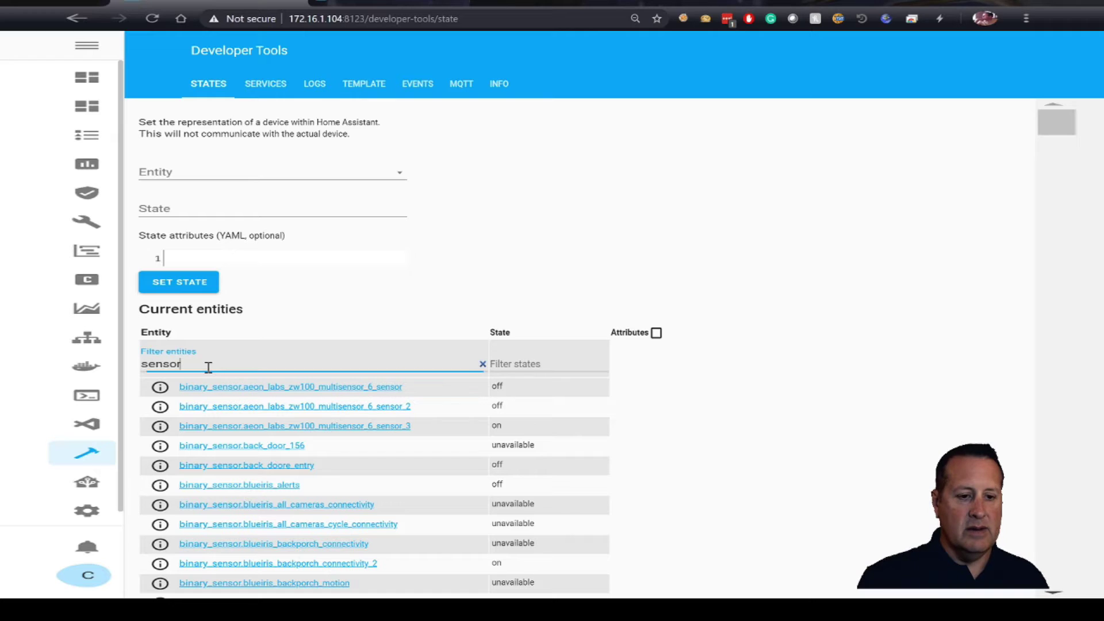
pyautogui.scroll(-4, 370, 466)
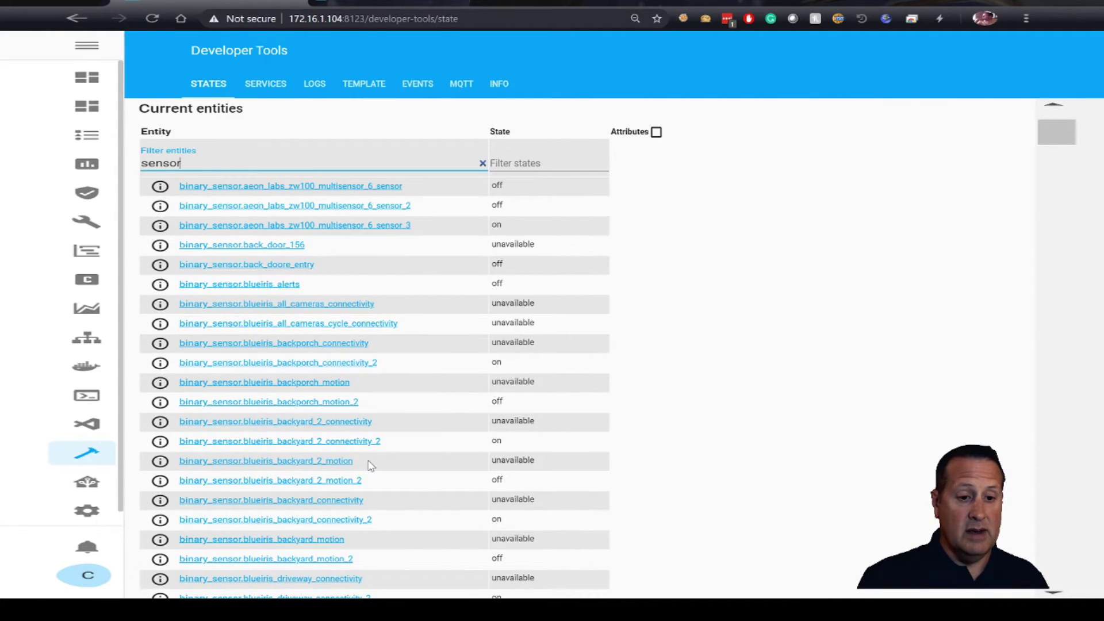
pyautogui.scroll(2, 370, 466)
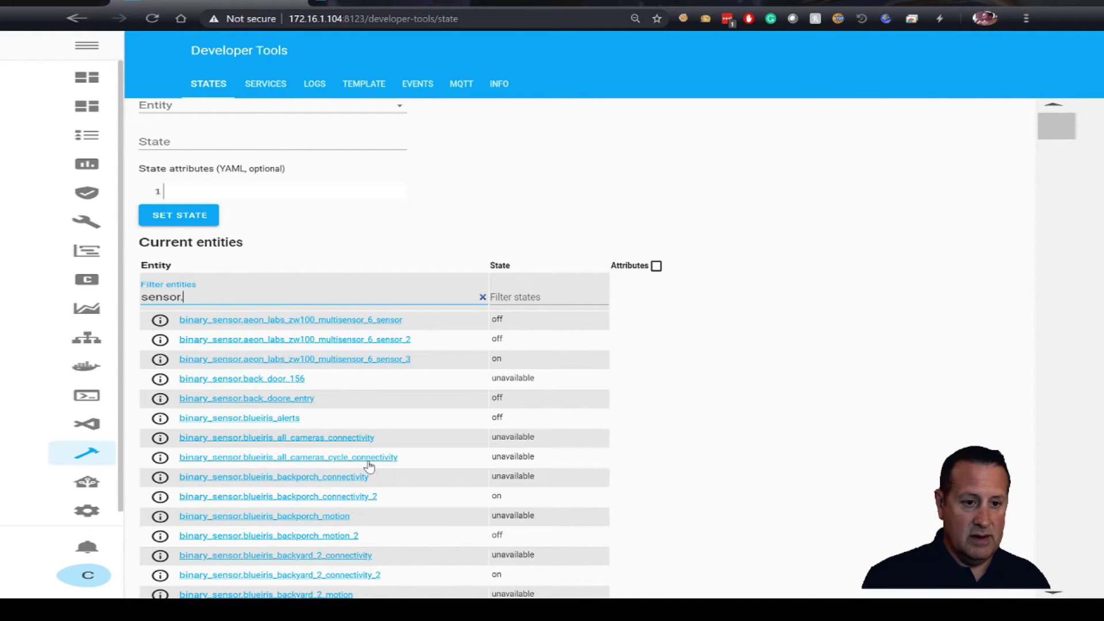
pyautogui.write('.a')
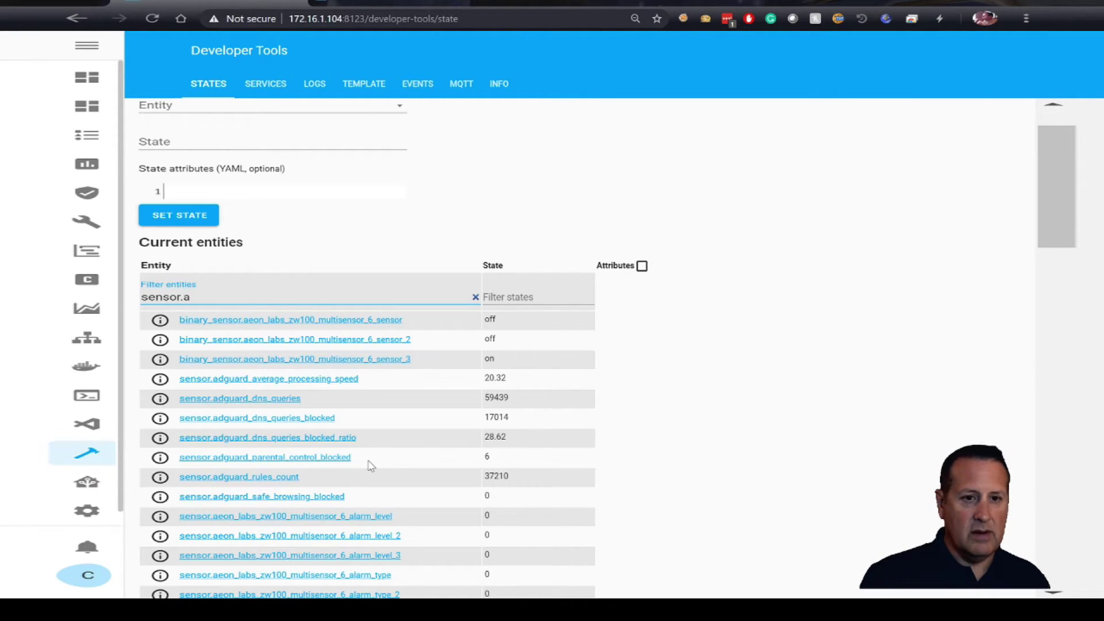
pyautogui.write('tt')
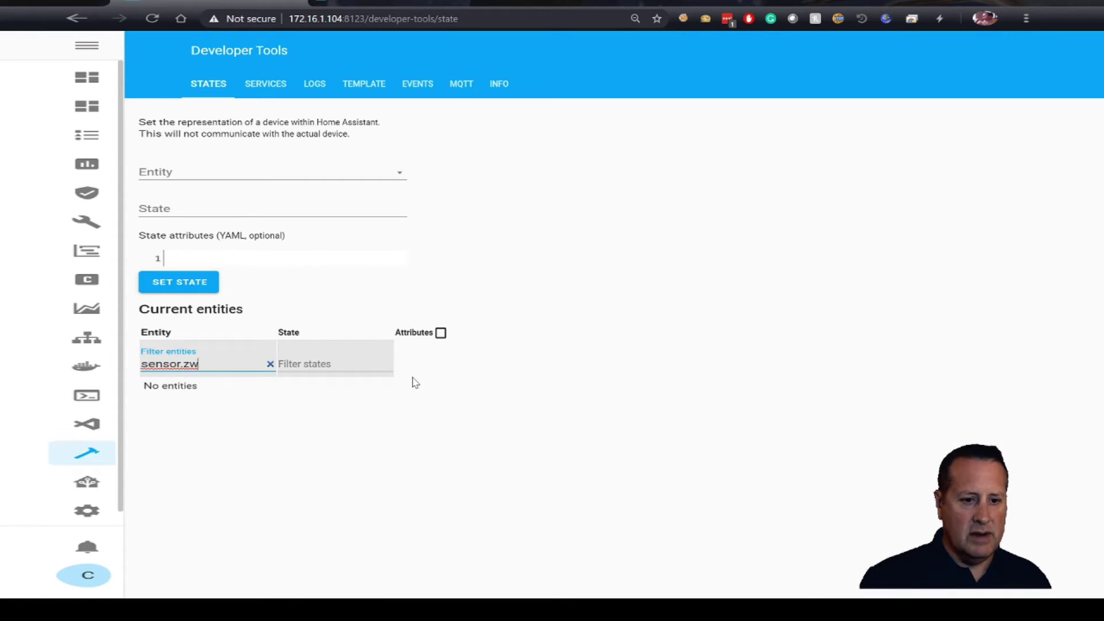
pyautogui.press('BackSpace')
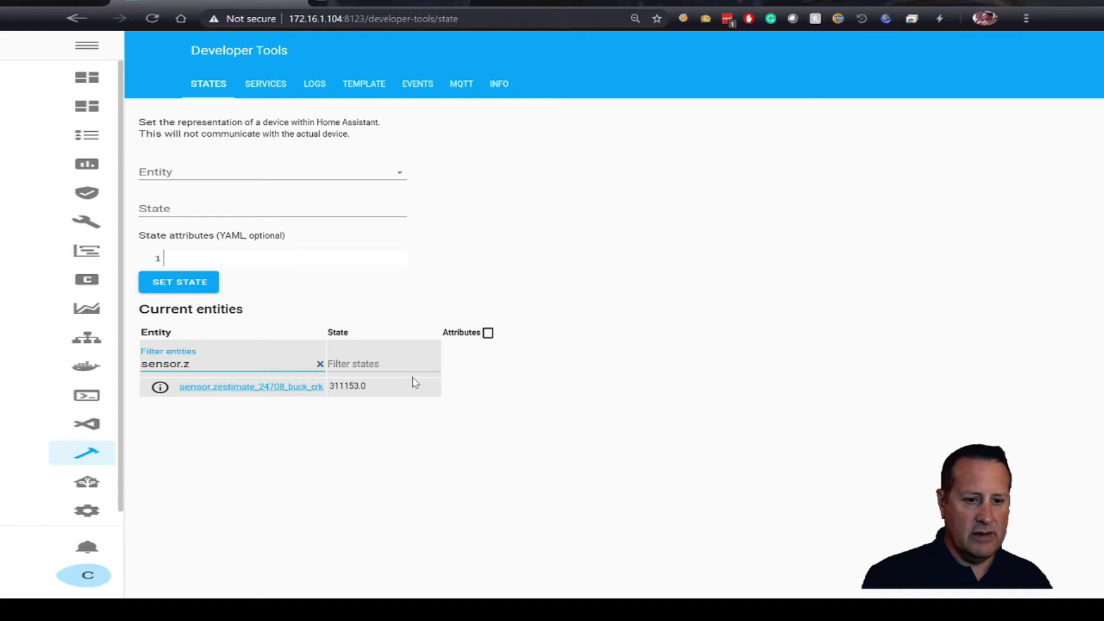
pyautogui.press('BackSpace')
pyautogui.write('ae')
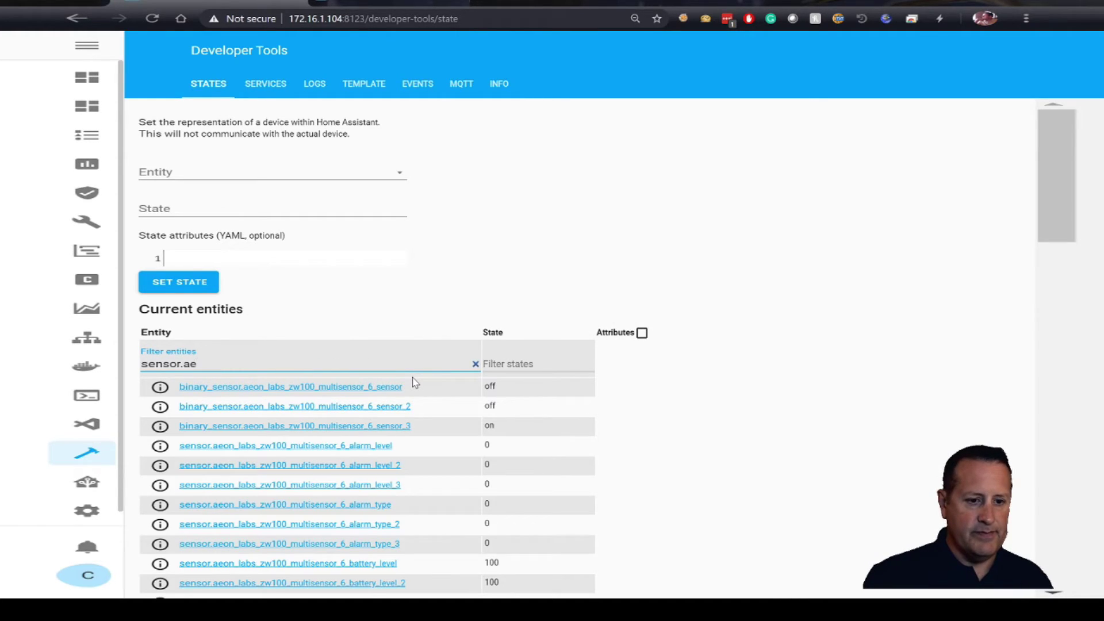
pyautogui.write('on_l')
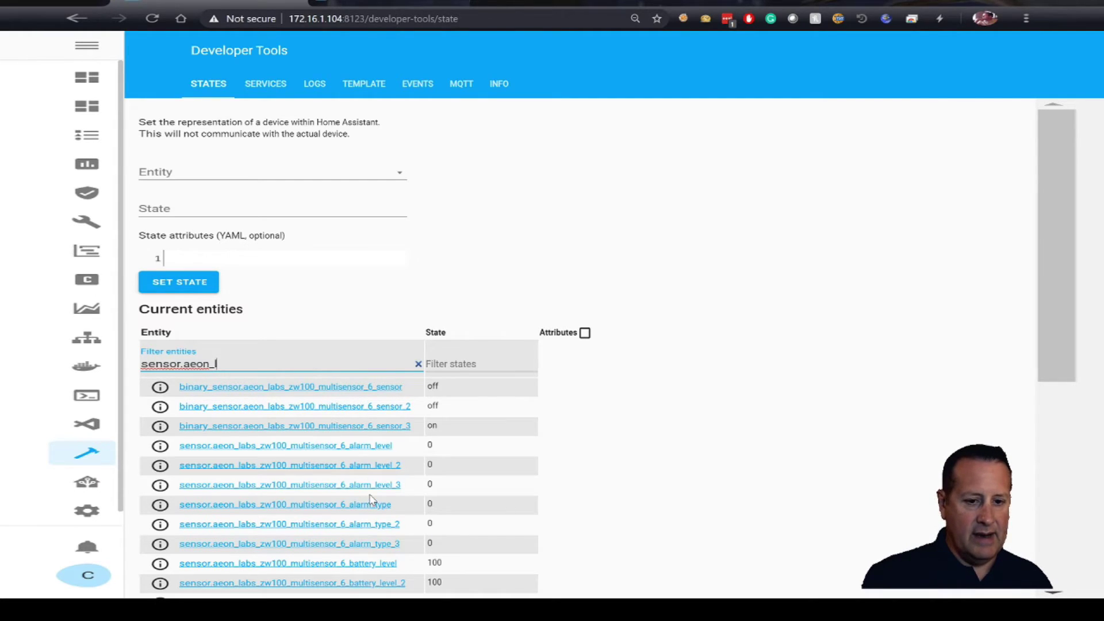
pyautogui.scroll(-1, 371, 497)
pyautogui.scroll(-5, 371, 496)
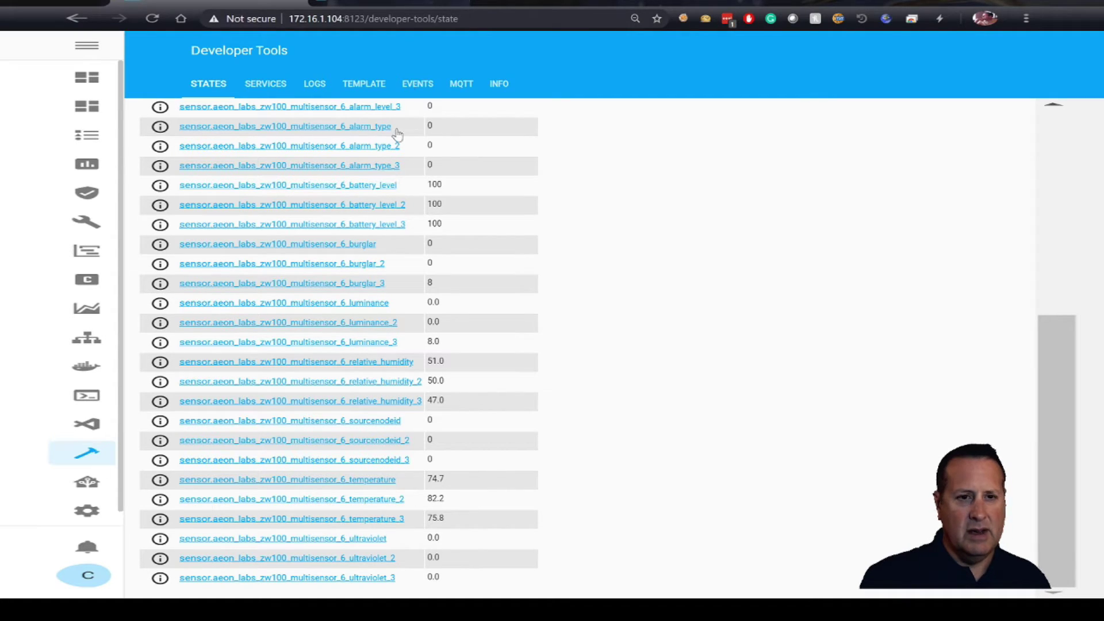
pyautogui.click(376, 6)
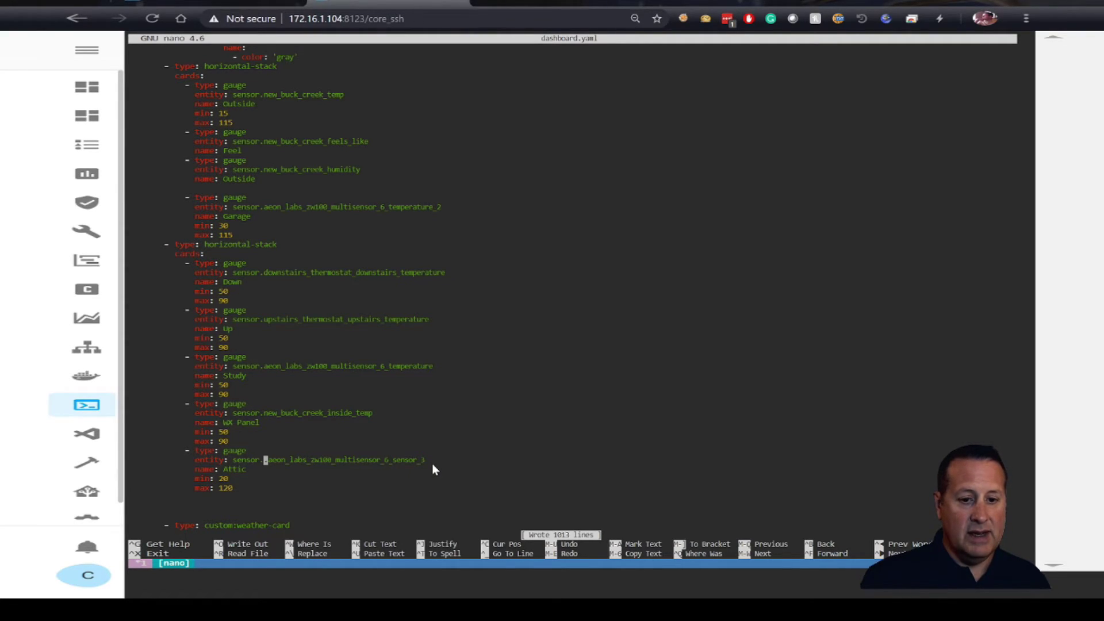
# - Change the Attic entity's ending from sensor_3 to temperature_3 and save dashboard.yaml
pyautogui.write('.')
pyautogui.press('Right')
pyautogui.press('Right')
pyautogui.press('Right')
pyautogui.press('Right')
pyautogui.press('Right')
pyautogui.press('Right')
pyautogui.press('Right')
pyautogui.press('Right')
pyautogui.press('Right')
pyautogui.press('Right')
pyautogui.press('Right')
pyautogui.press('Right')
pyautogui.press('Right')
pyautogui.press('Right')
pyautogui.press('Right')
pyautogui.press('Right')
pyautogui.press('Right')
pyautogui.press('Right')
pyautogui.press('Right')
pyautogui.press('Right')
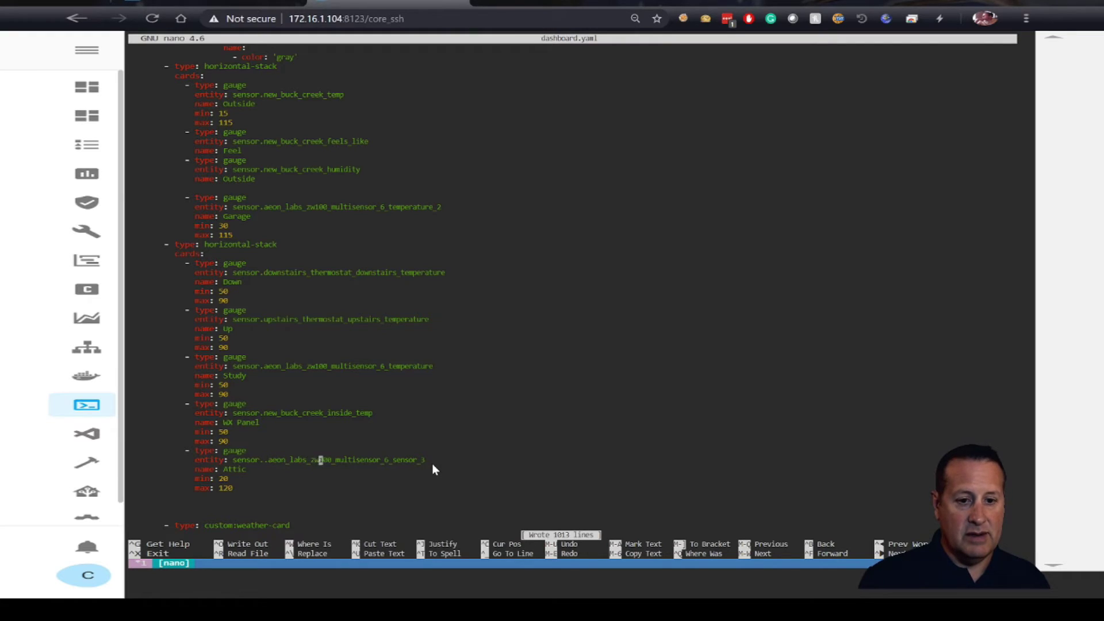
pyautogui.press('Right')
pyautogui.press('Right')
pyautogui.press('Right')
pyautogui.press('Right')
pyautogui.press('Right')
pyautogui.press('Right')
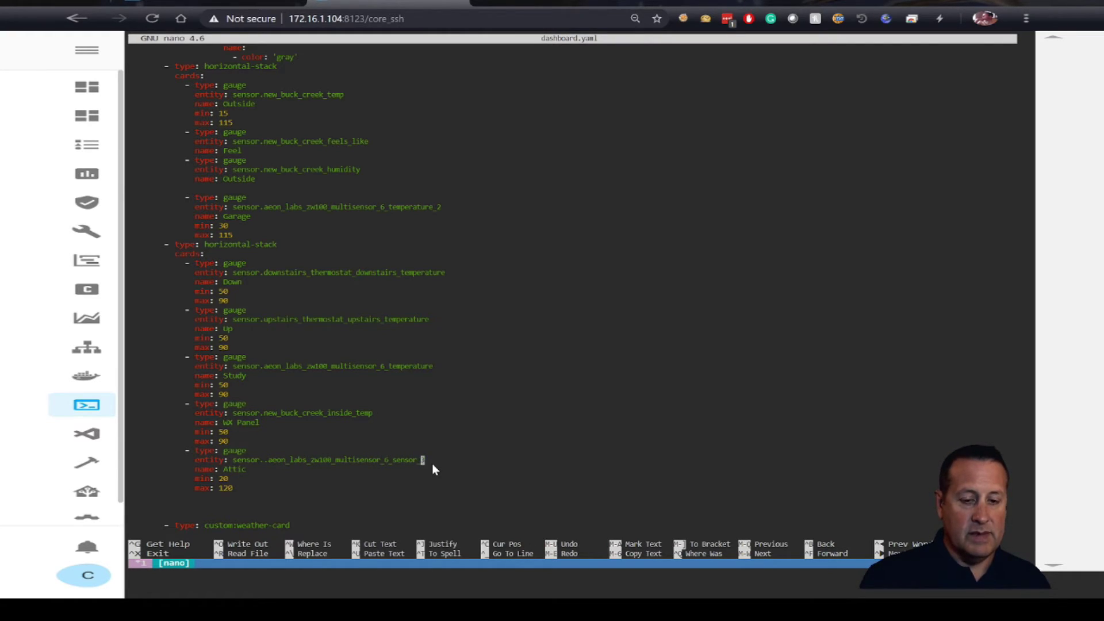
pyautogui.press('BackSpace')
pyautogui.press('BackSpace')
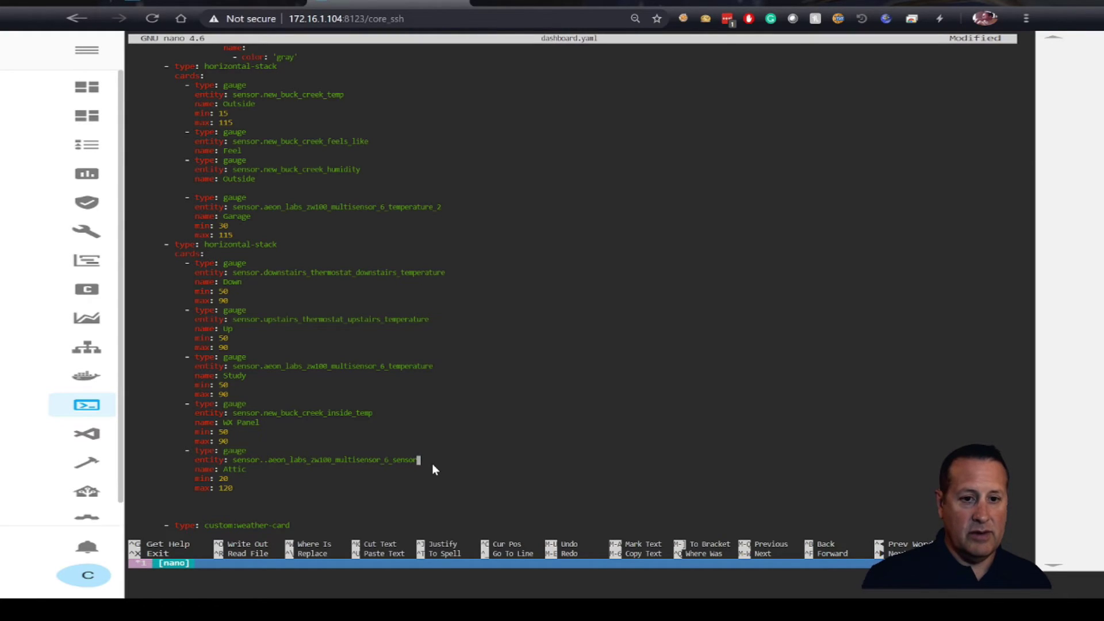
pyautogui.press('BackSpace')
pyautogui.press('BackSpace')
pyautogui.press('BackSpace')
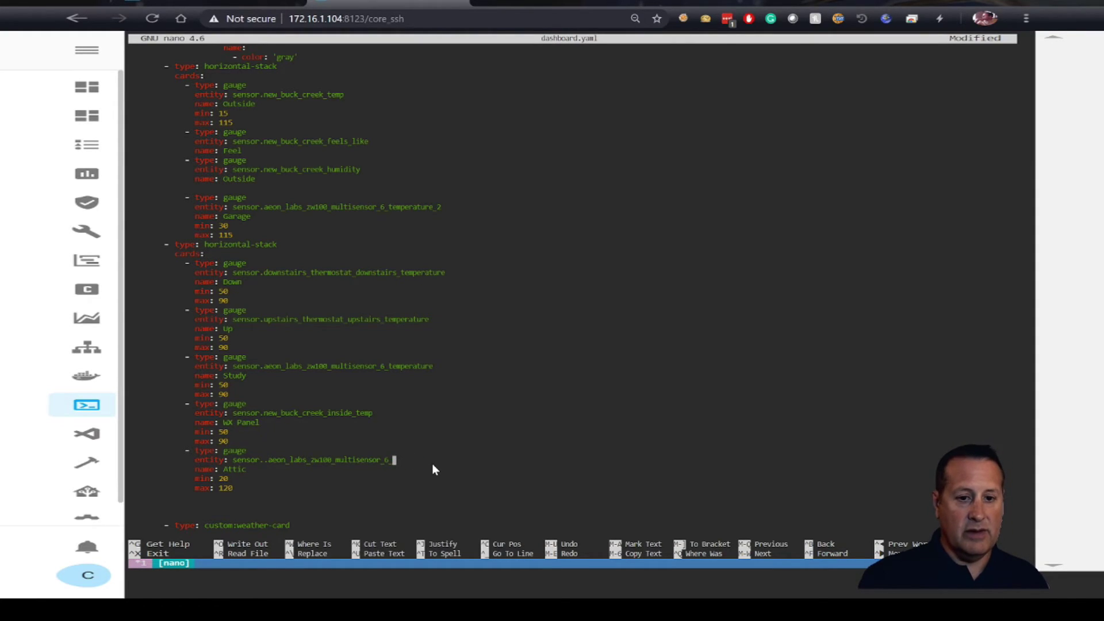
pyautogui.write('temperature_3')
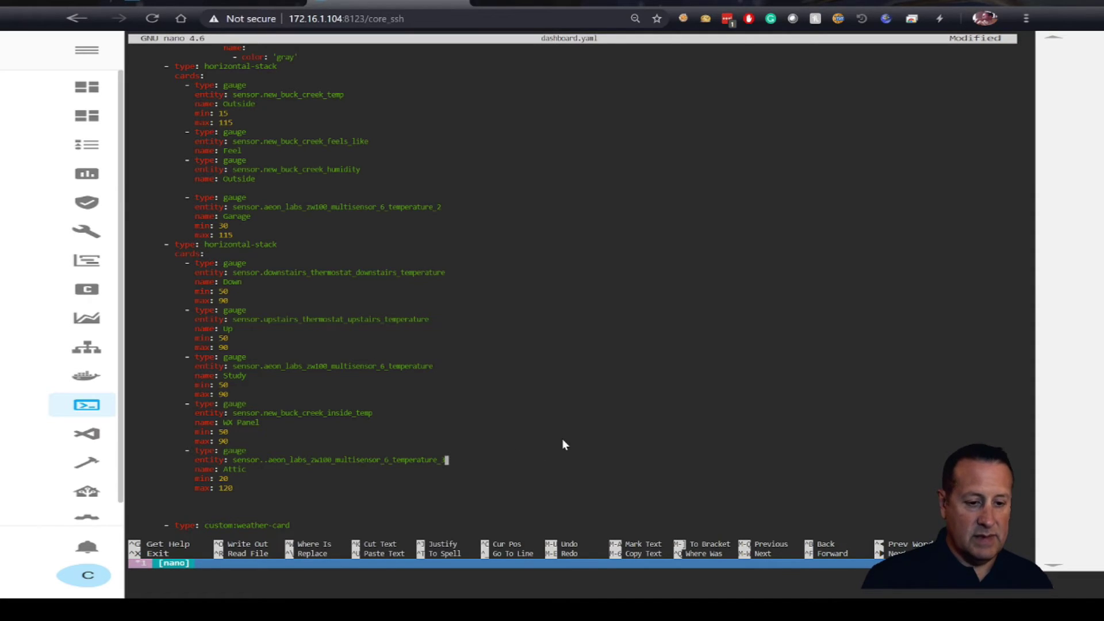
pyautogui.hotkey('ctrl', 'o')
pyautogui.press('Return')
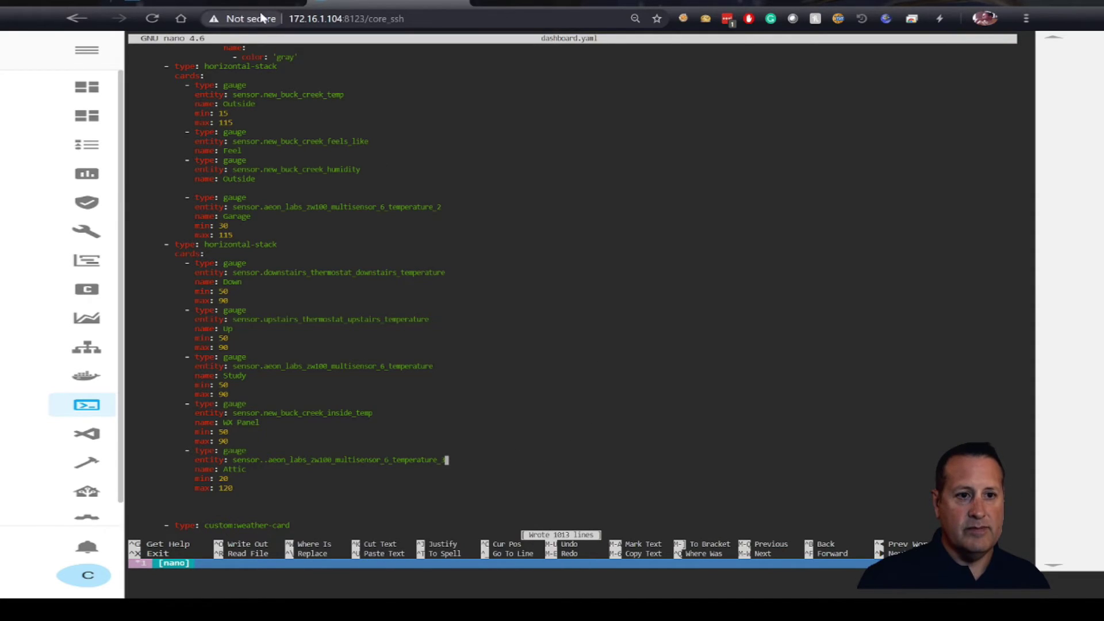
pyautogui.hotkey('alt', 'Left')
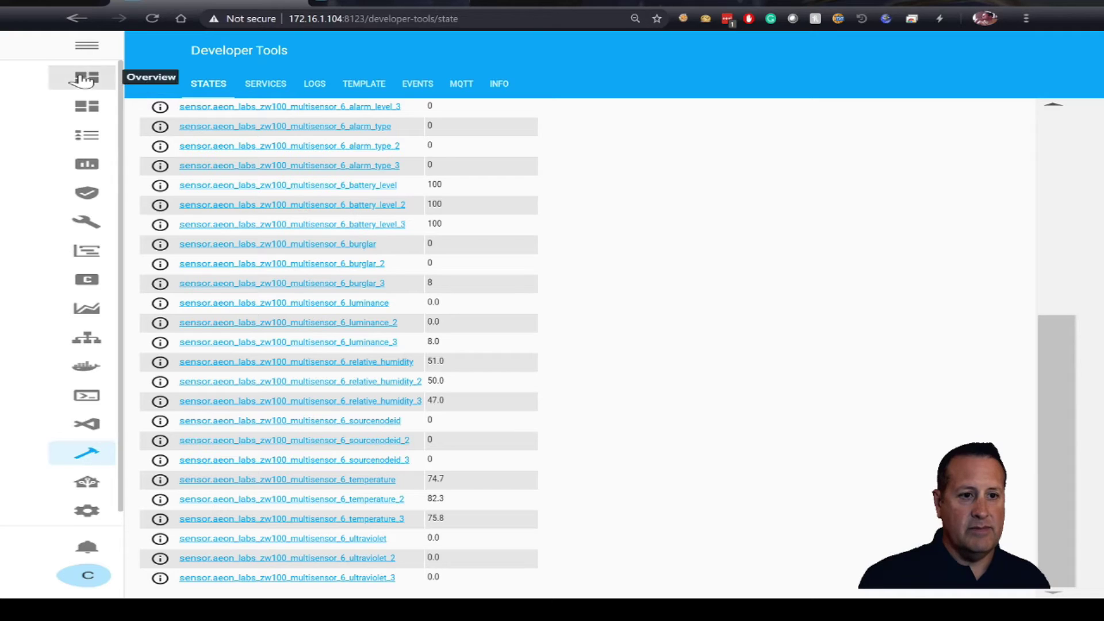
# - Check the Overview dashboard, where the Attic card still reports Invalid Entity
pyautogui.click(115, 79)
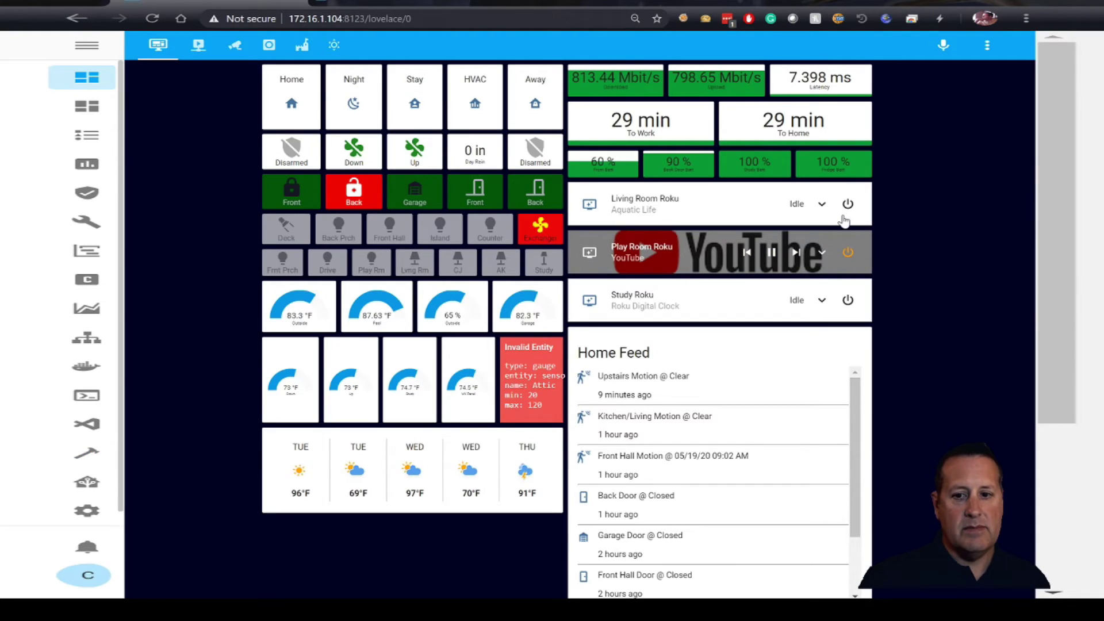
pyautogui.click(988, 48)
pyautogui.click(927, 109)
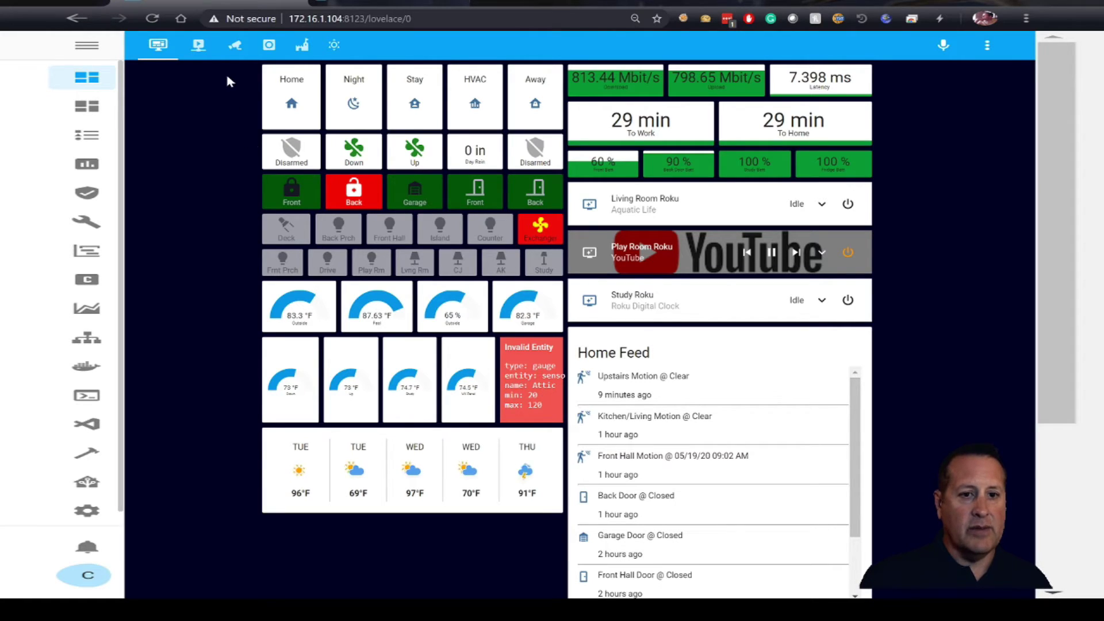
pyautogui.click(374, 4)
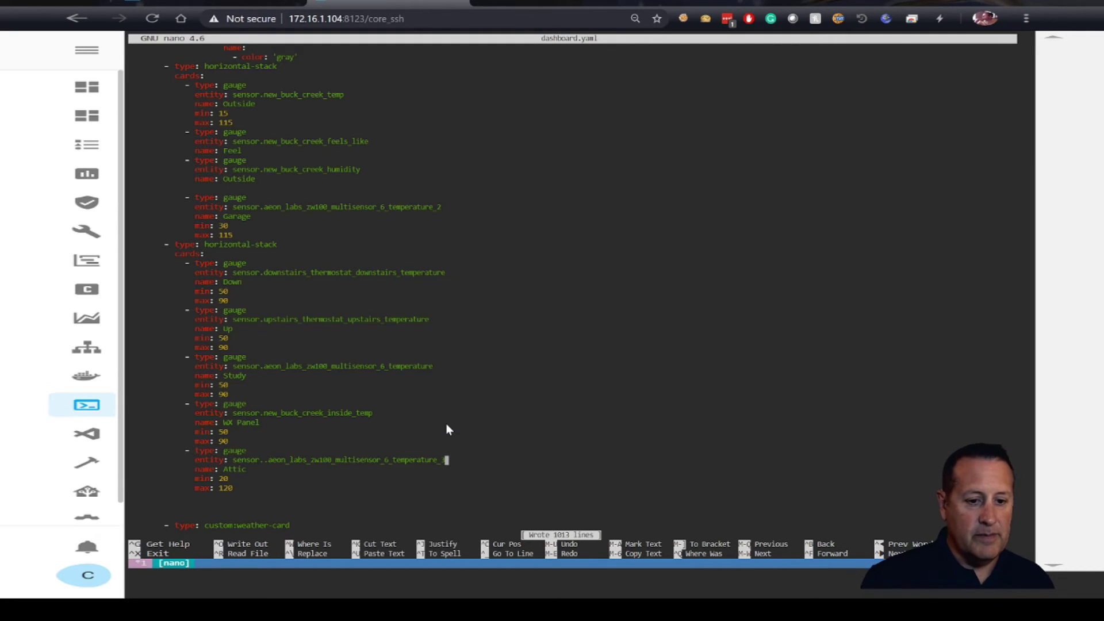
# - Remove the doubled dot so the entity reads sensor.aeon_labs_zw100_multisensor_6_temperature_3, and save
pyautogui.press('Left')
pyautogui.press('Left')
pyautogui.press('Left')
pyautogui.press('Left')
pyautogui.press('Left')
pyautogui.press('Left')
pyautogui.press('Left')
pyautogui.press('Left')
pyautogui.press('Left')
pyautogui.press('Left')
pyautogui.press('Left')
pyautogui.press('Left')
pyautogui.press('Left')
pyautogui.press('Left')
pyautogui.press('Left')
pyautogui.press('Left')
pyautogui.press('Left')
pyautogui.press('Left')
pyautogui.press('Left')
pyautogui.press('Left')
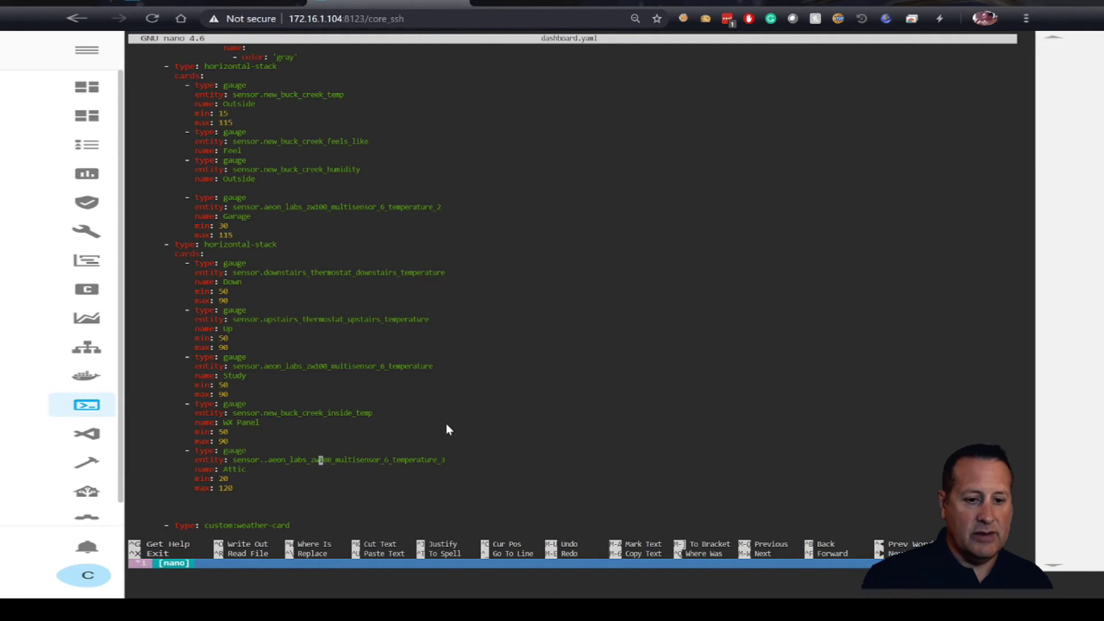
pyautogui.press('Left')
pyautogui.press('Left')
pyautogui.press('Left')
pyautogui.press('Left')
pyautogui.press('Left')
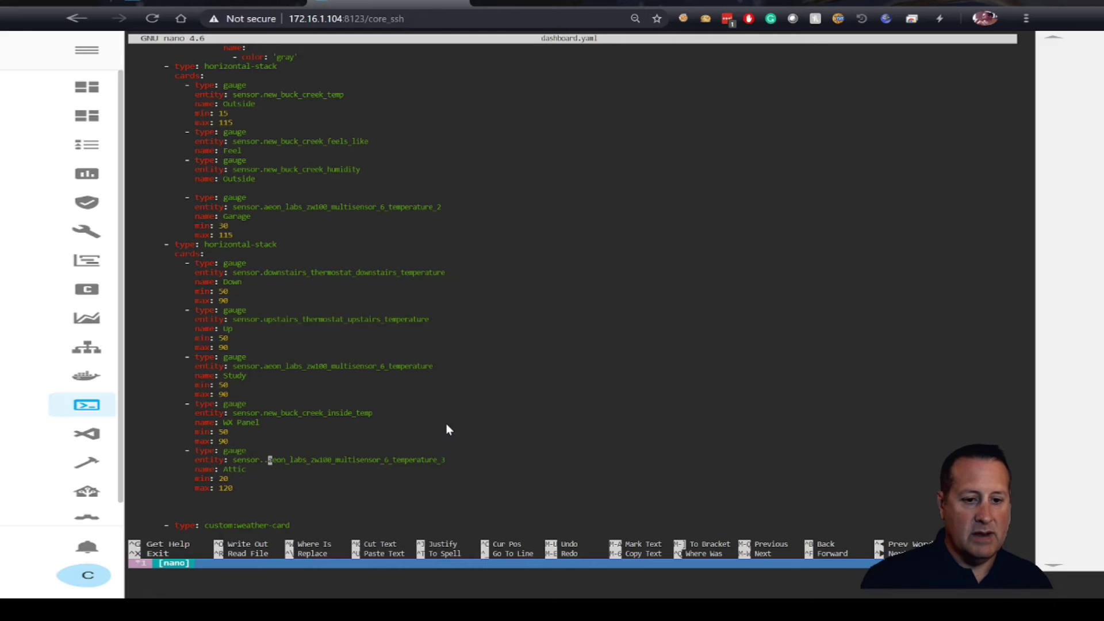
pyautogui.press('BackSpace')
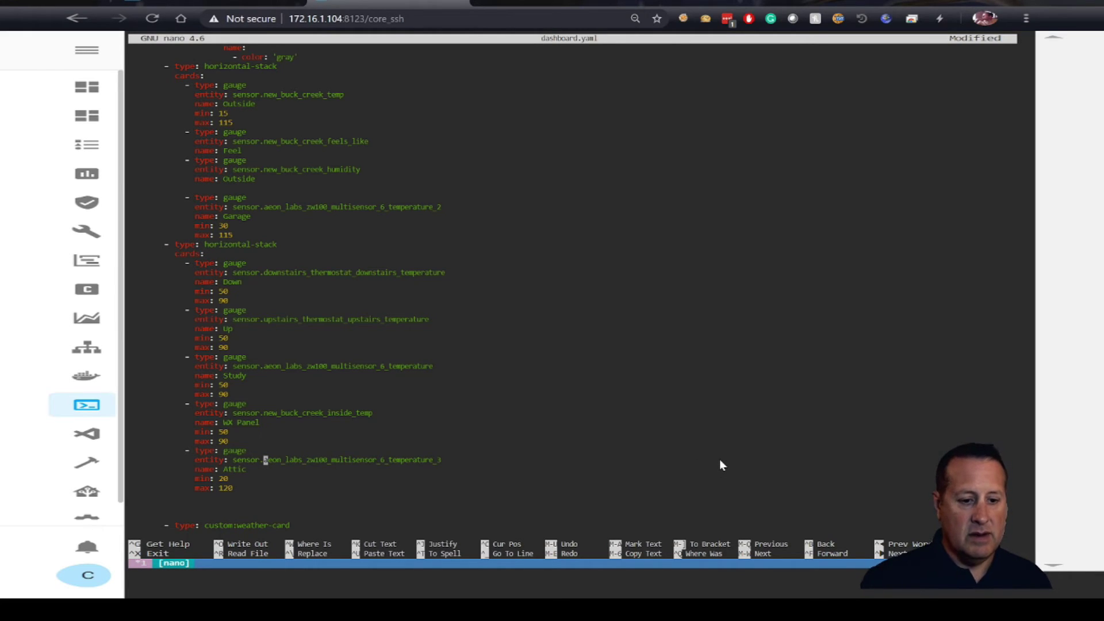
pyautogui.hotkey('ctrl', 'o')
pyautogui.press('Return')
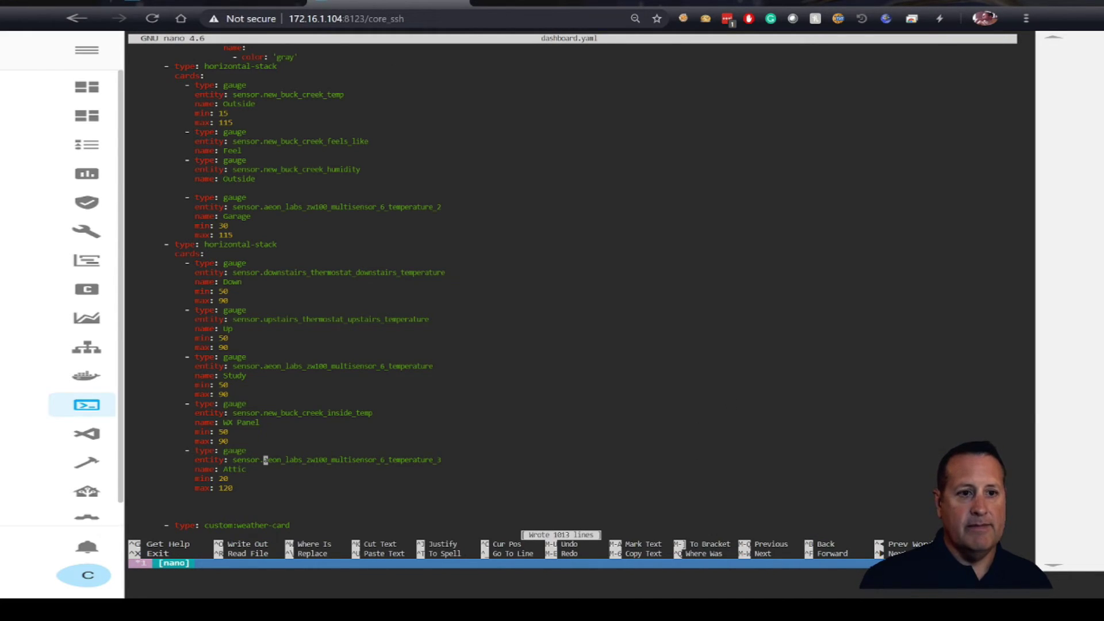
pyautogui.click(201, 5)
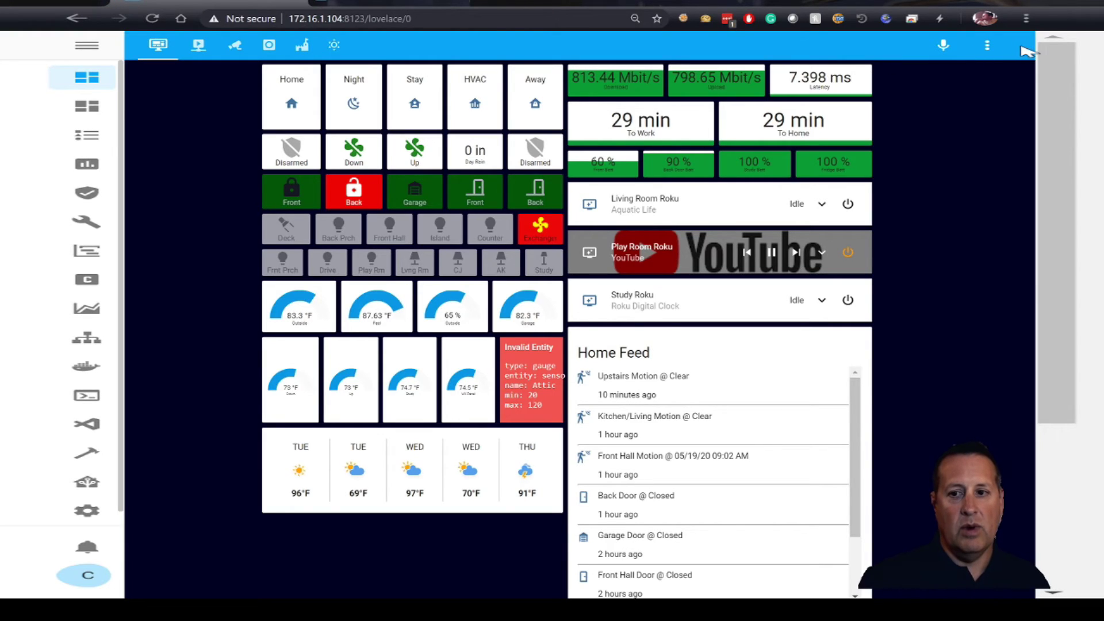
# - Refresh the Overview dashboard to load the corrected Attic gauge
pyautogui.click(987, 44)
pyautogui.click(944, 60)
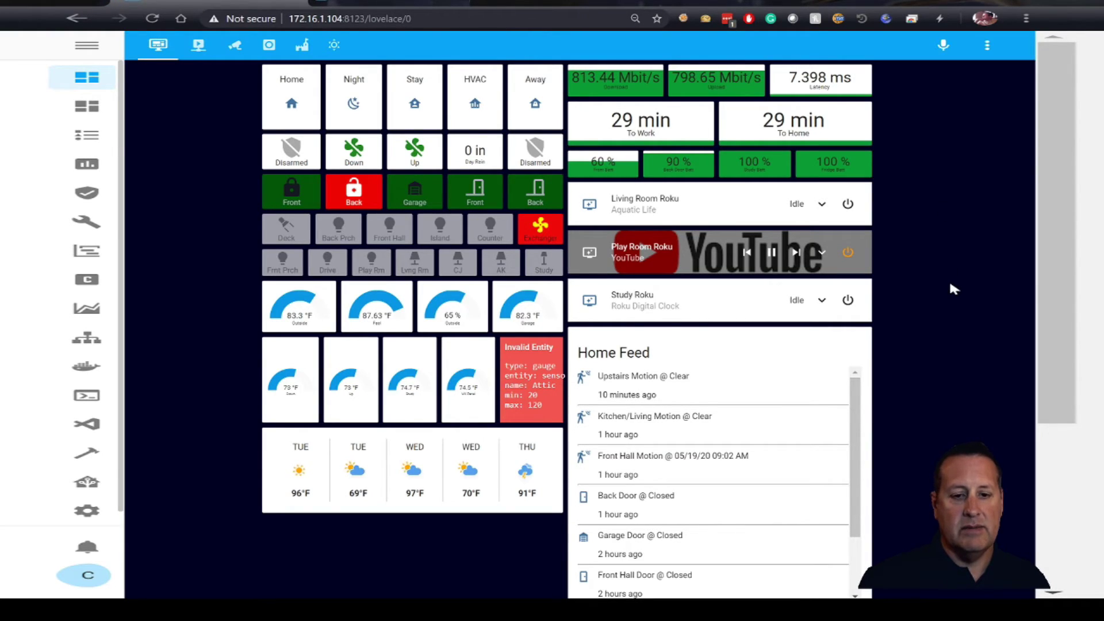